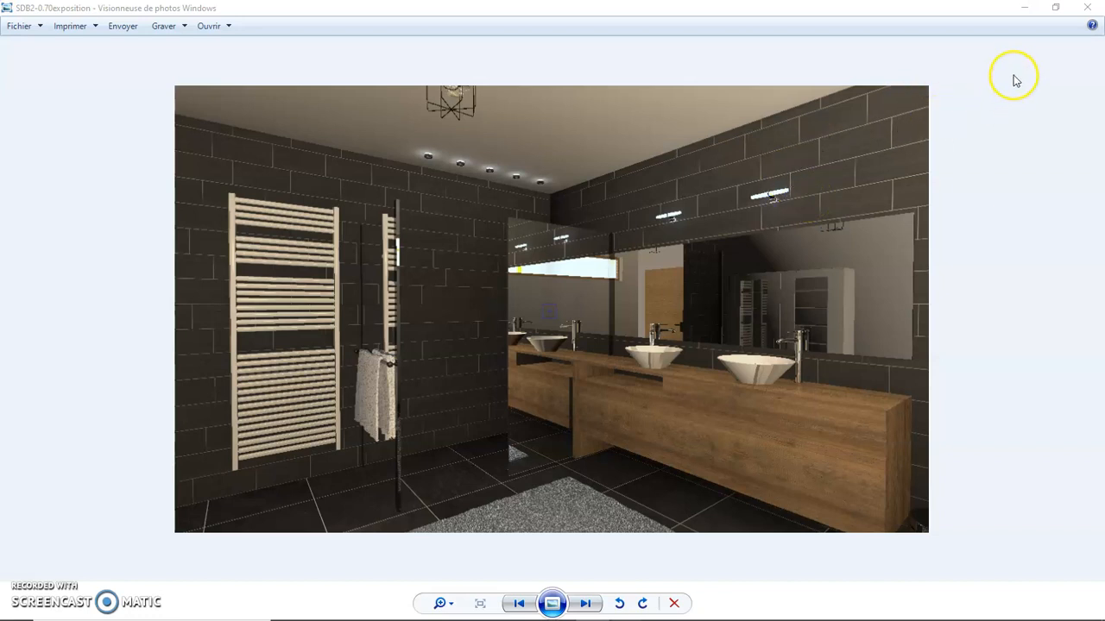
- Minimize the exposure comparison renders and check the heliodon options for the shower perspective in Artlantis without changing them
left_click(1025, 10)
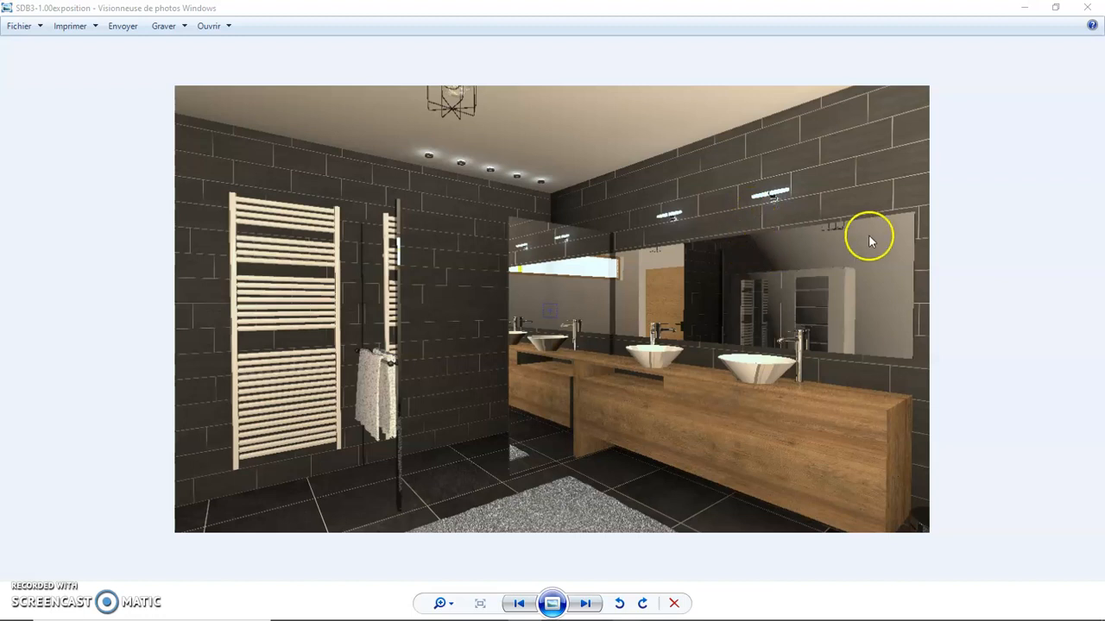
left_click(1025, 12)
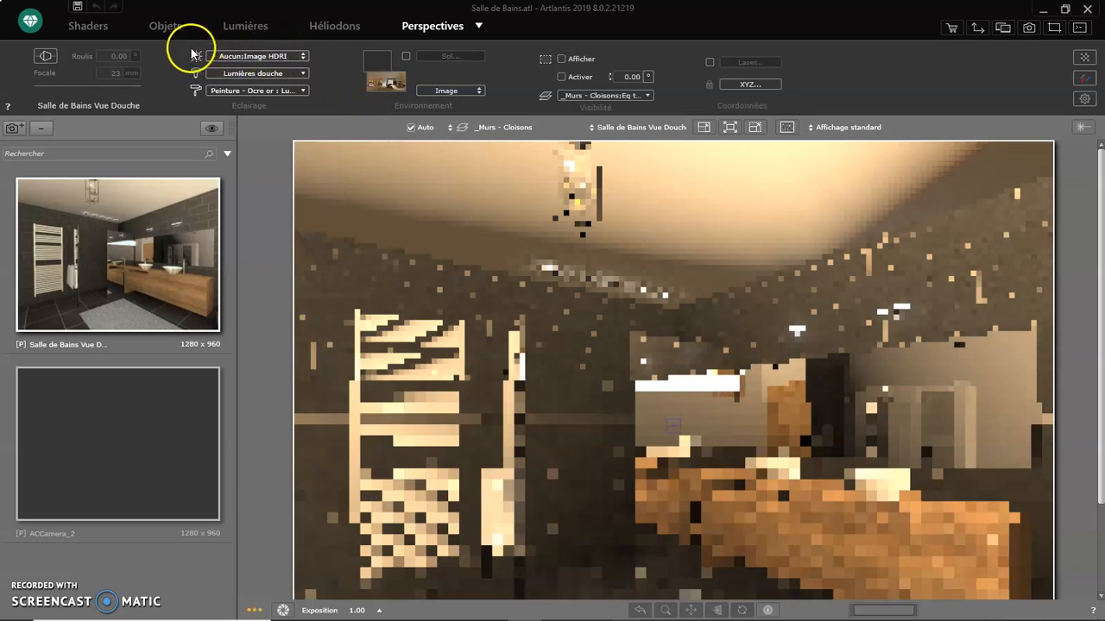
left_click(257, 58)
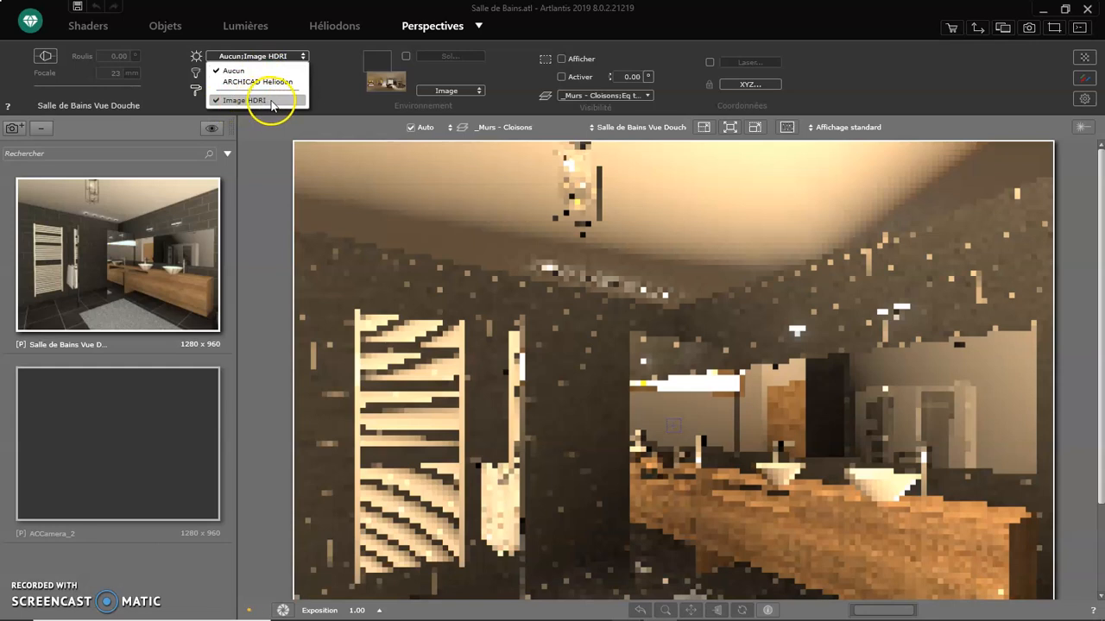
left_click(333, 98)
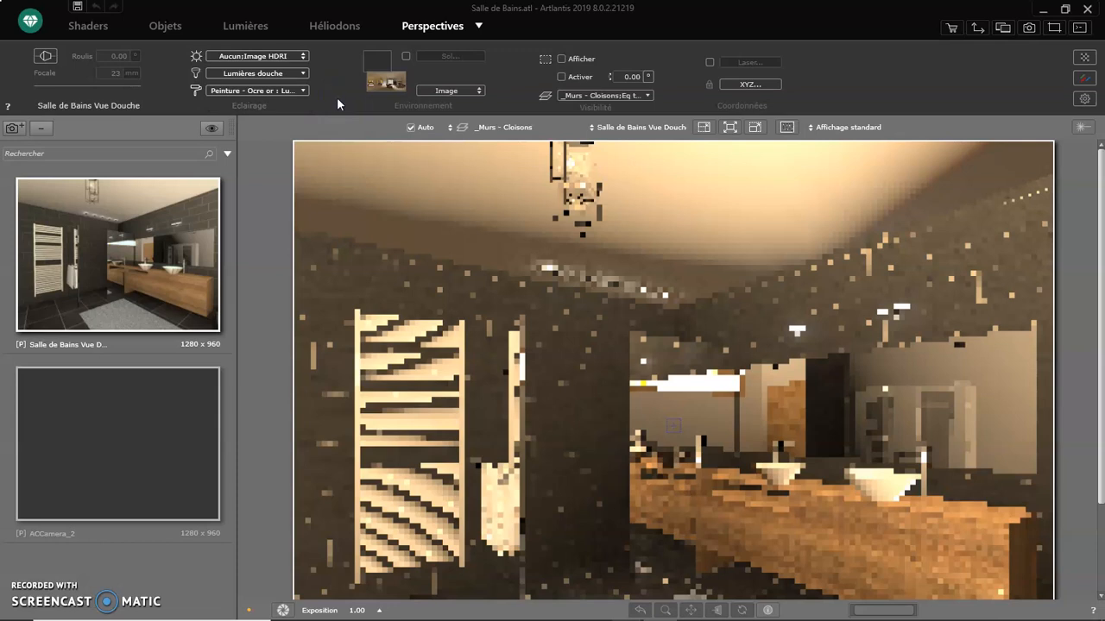
- Switch to the HDRI Haven website in the browser and look through its full HDRI collection
left_click(1036, 52)
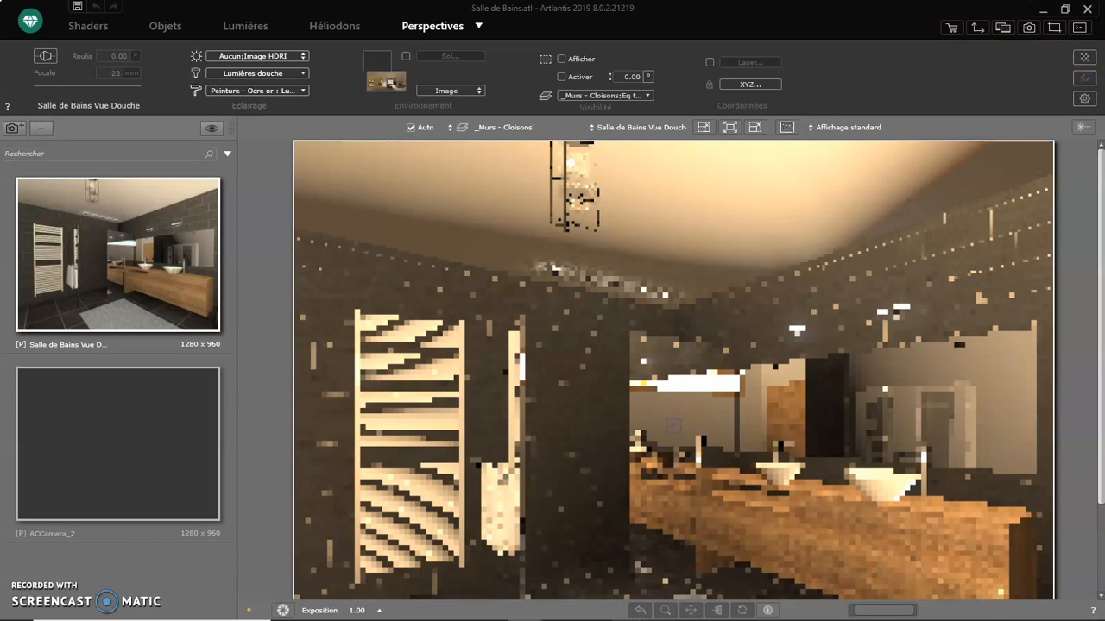
left_click_drag(1104, 24, 456, 10)
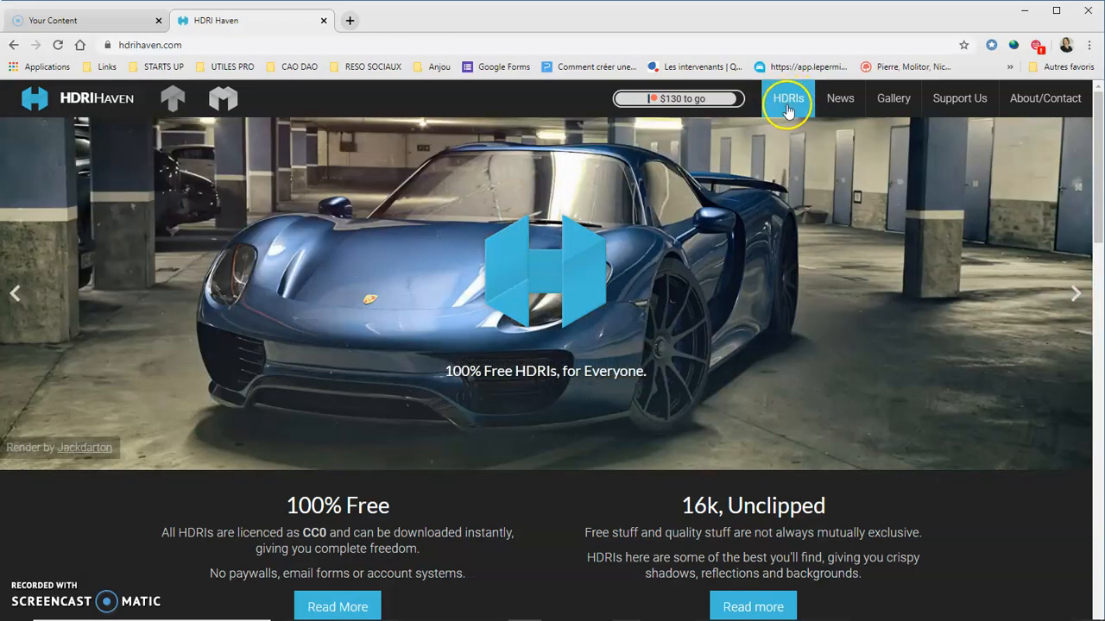
left_click(790, 104)
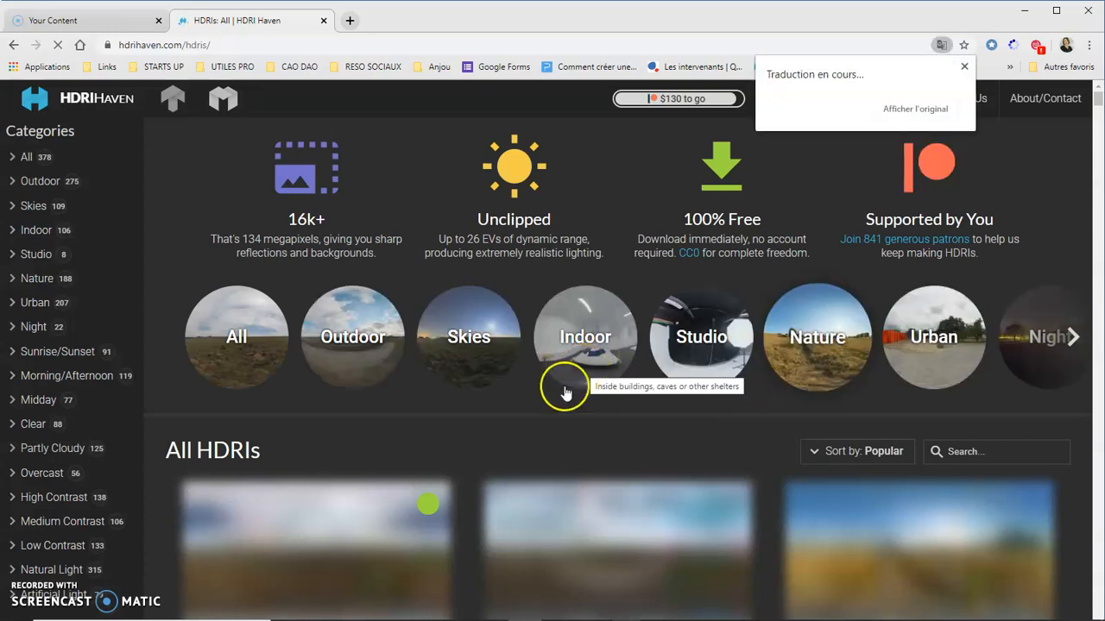
scroll(546, 413, "down", 3)
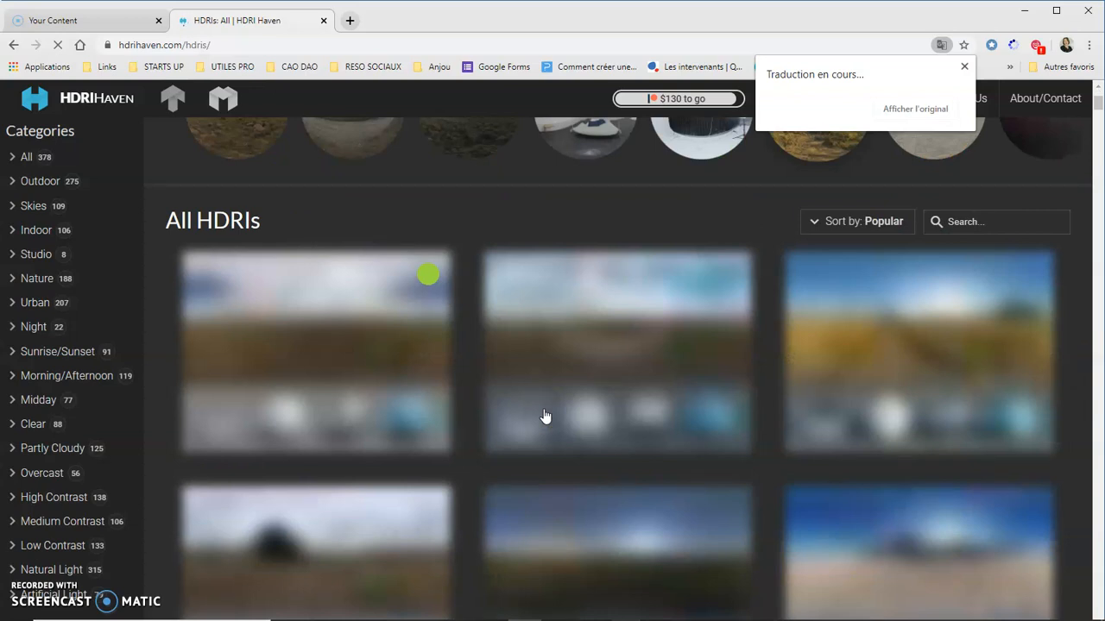
scroll(545, 417, "up", 3)
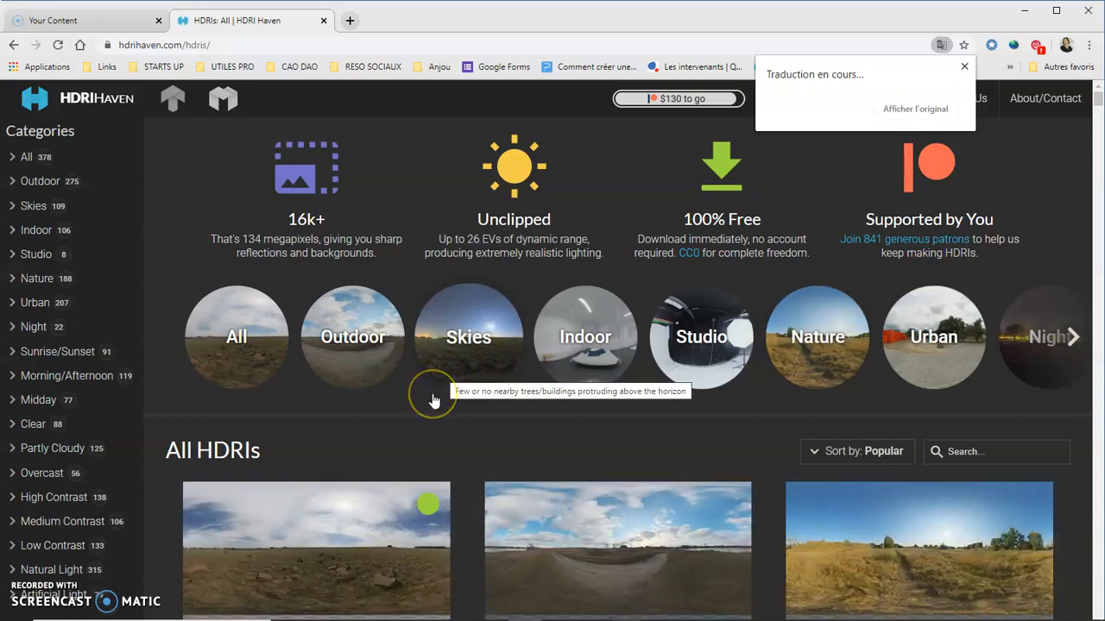
scroll(434, 402, "down", 3)
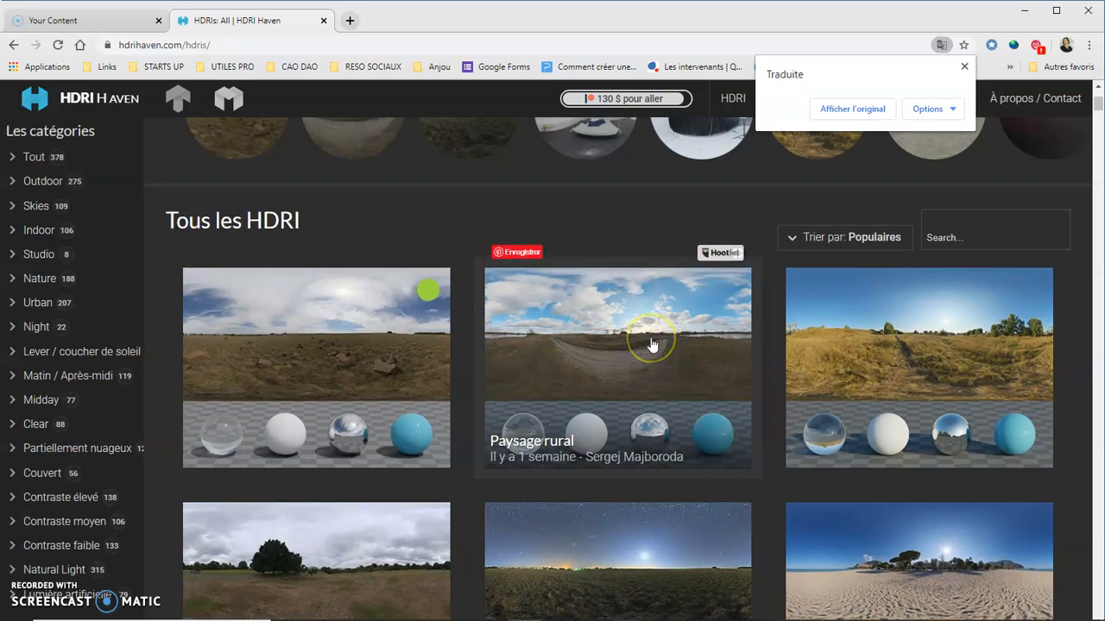
scroll(649, 345, "down", 3)
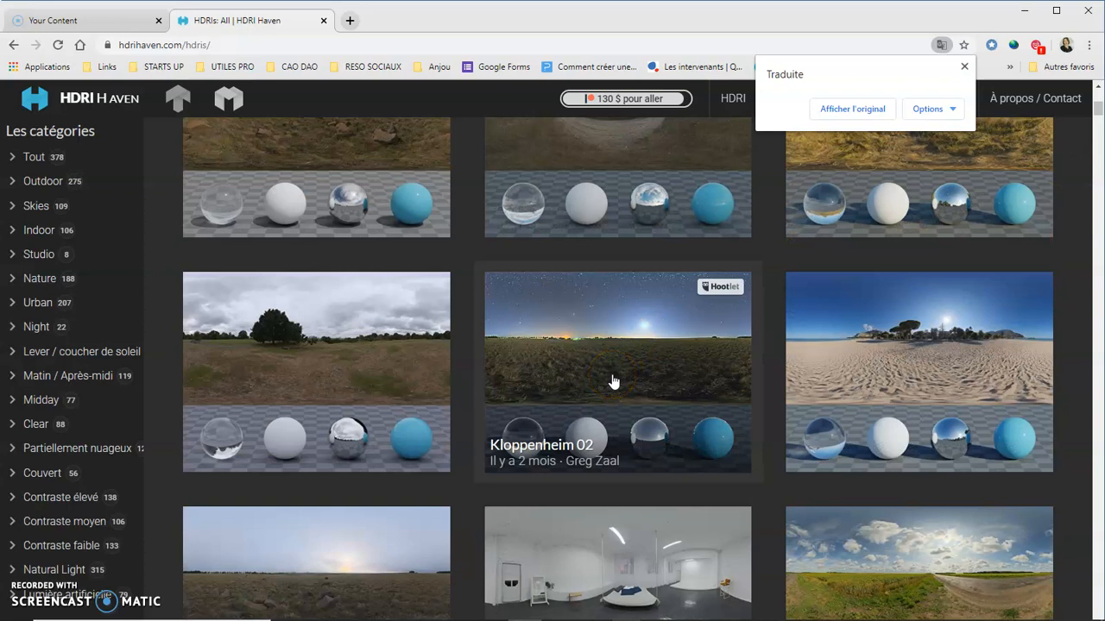
scroll(613, 381, "down", 3)
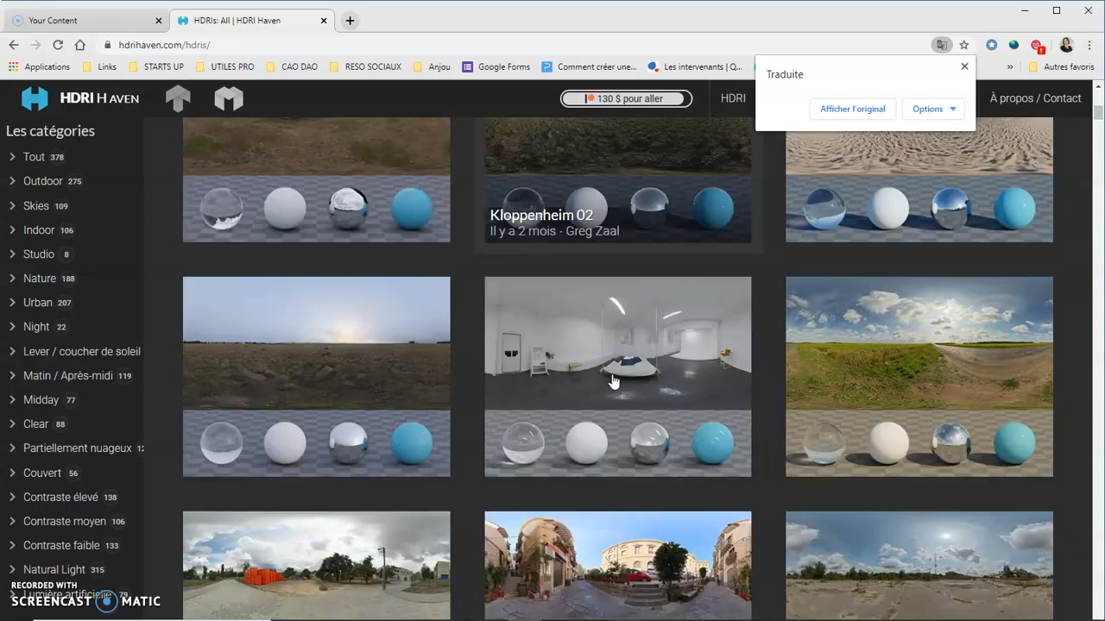
left_click(725, 470)
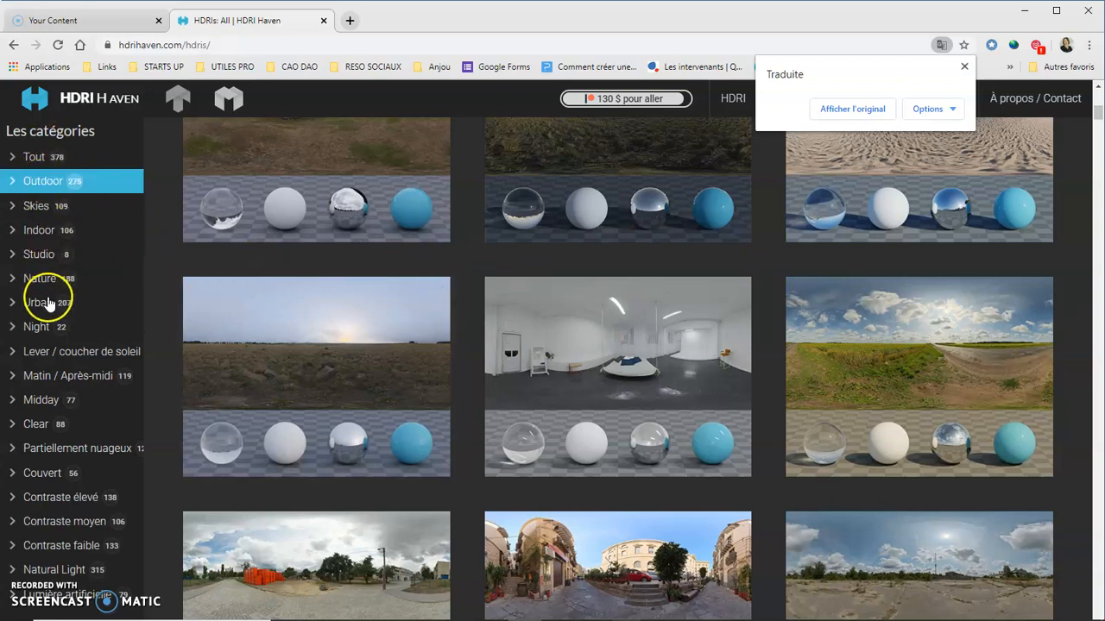
- Filter the HDRIs to the Indoor category and look through the interior environments for a suitable one
left_click(37, 233)
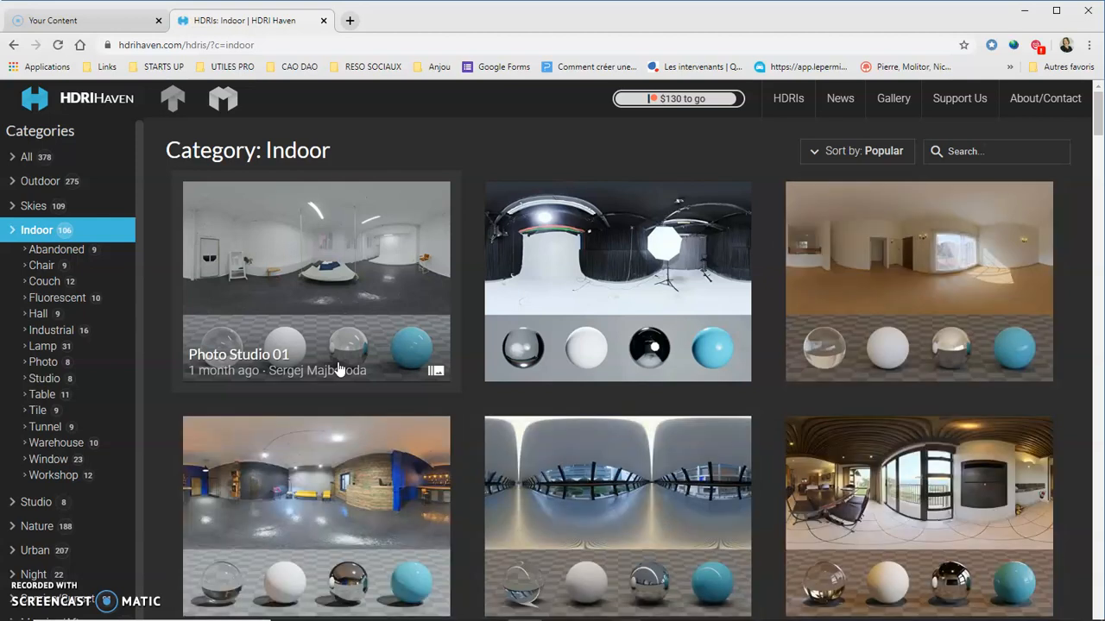
scroll(408, 414, "down", 3)
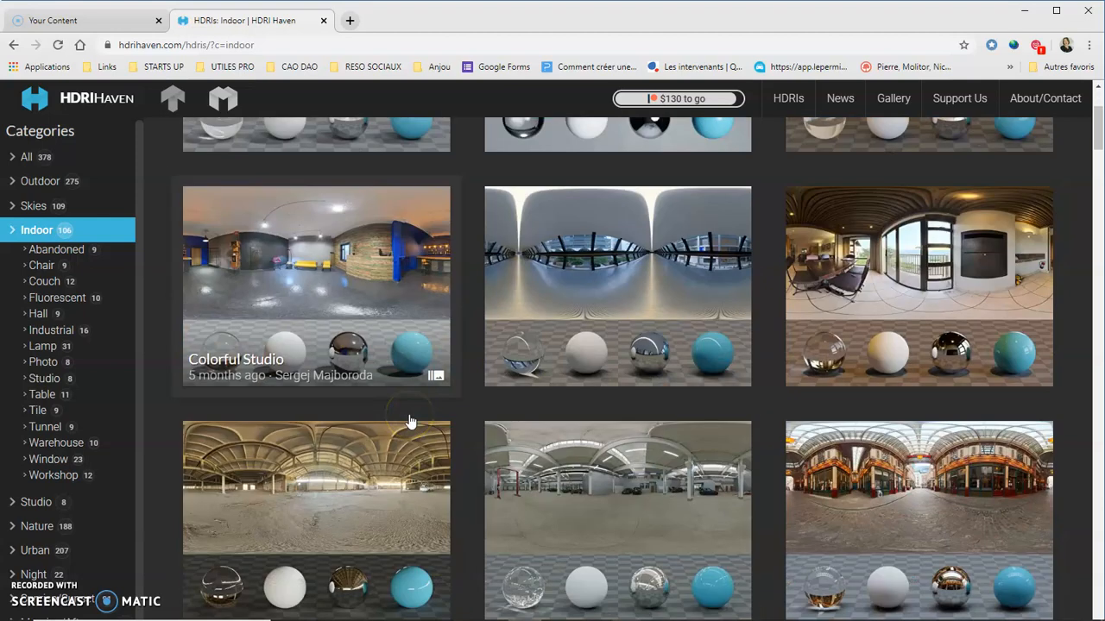
scroll(411, 414, "down", 3)
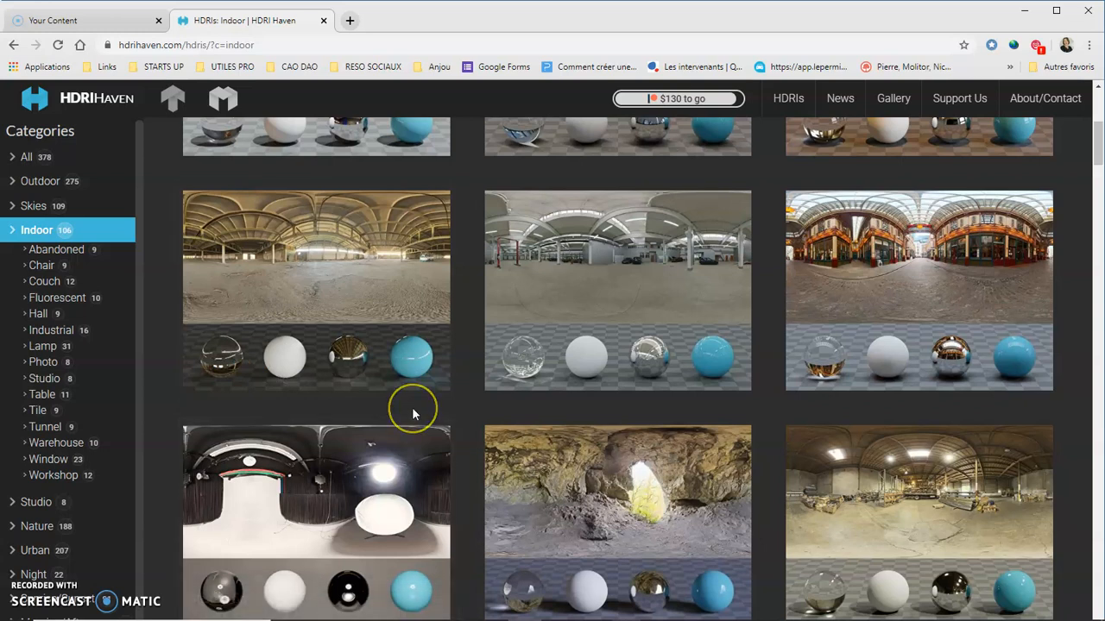
scroll(411, 407, "down", 6)
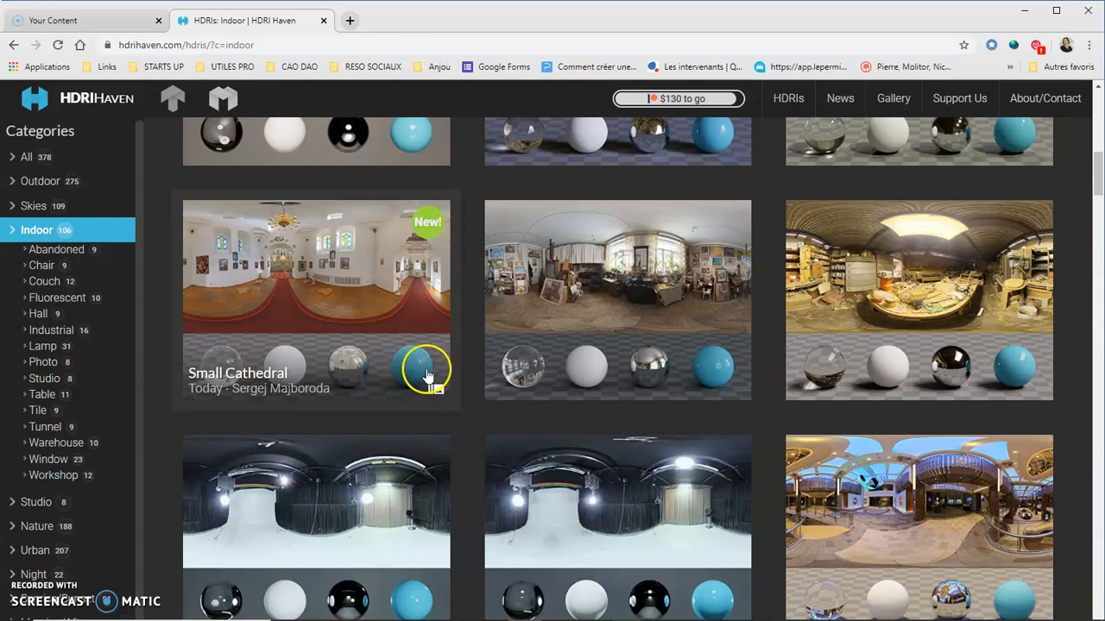
scroll(428, 380, "down", 3)
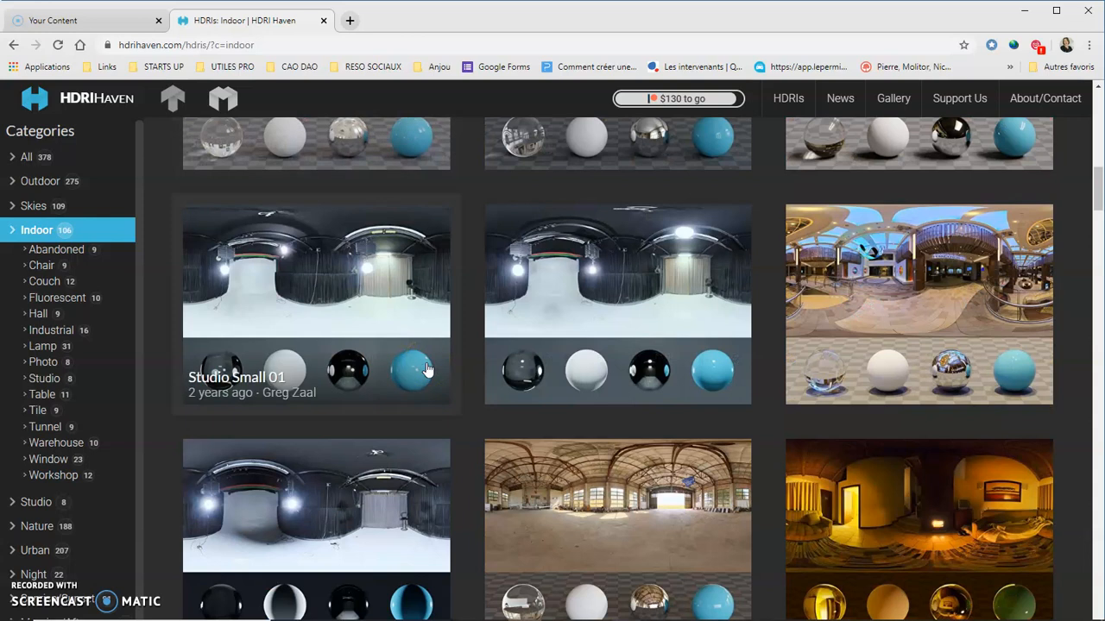
scroll(428, 369, "down", 6)
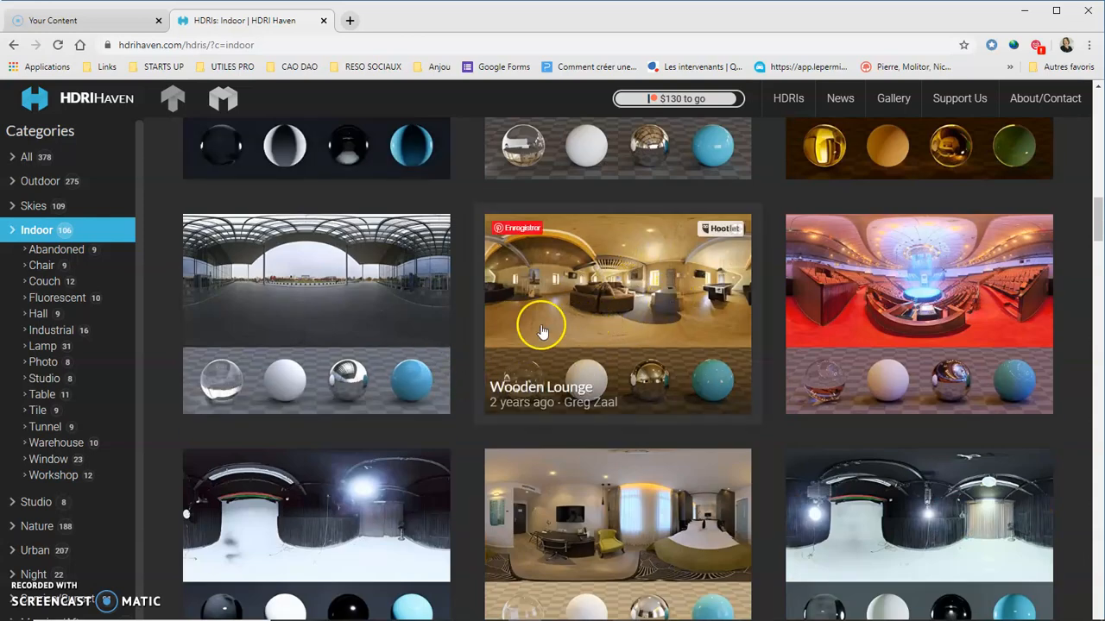
scroll(393, 366, "down", 3)
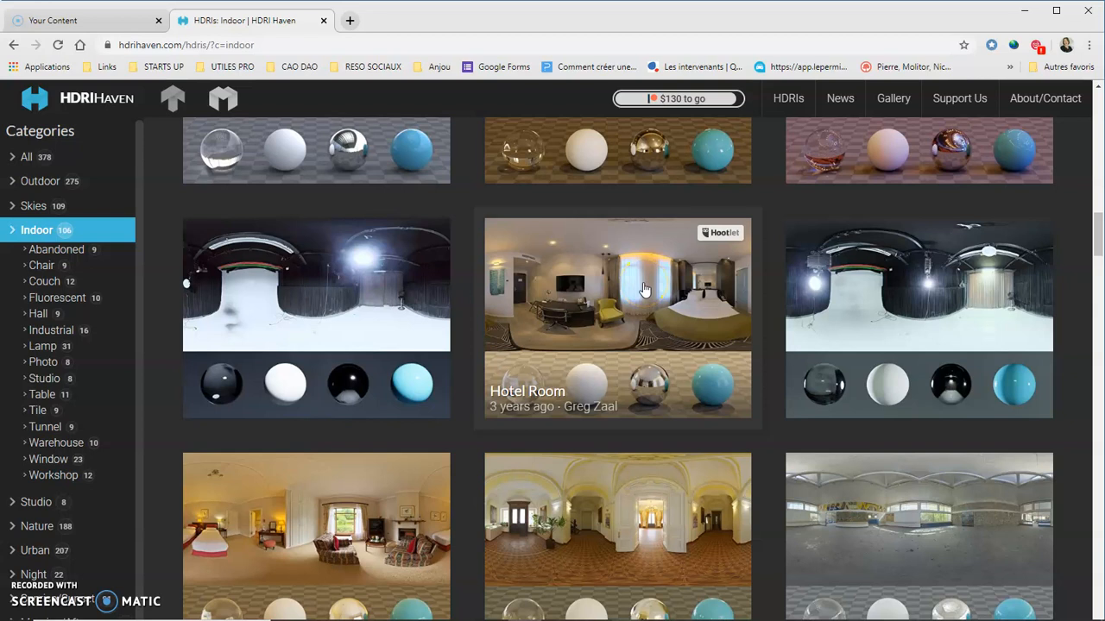
scroll(384, 494, "down", 3)
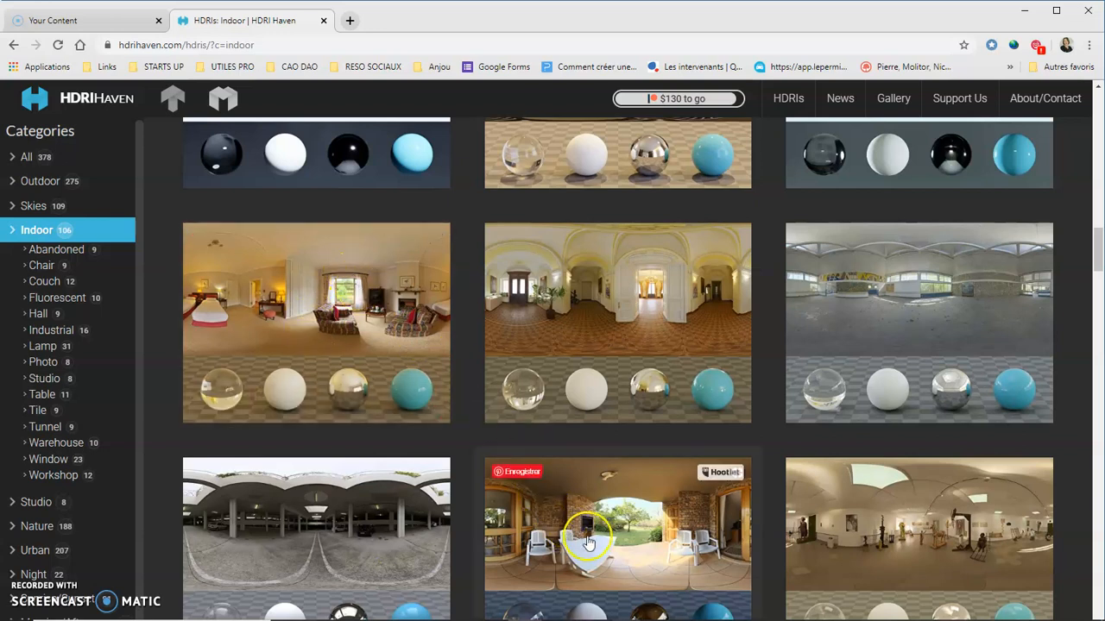
scroll(593, 533, "down", 3)
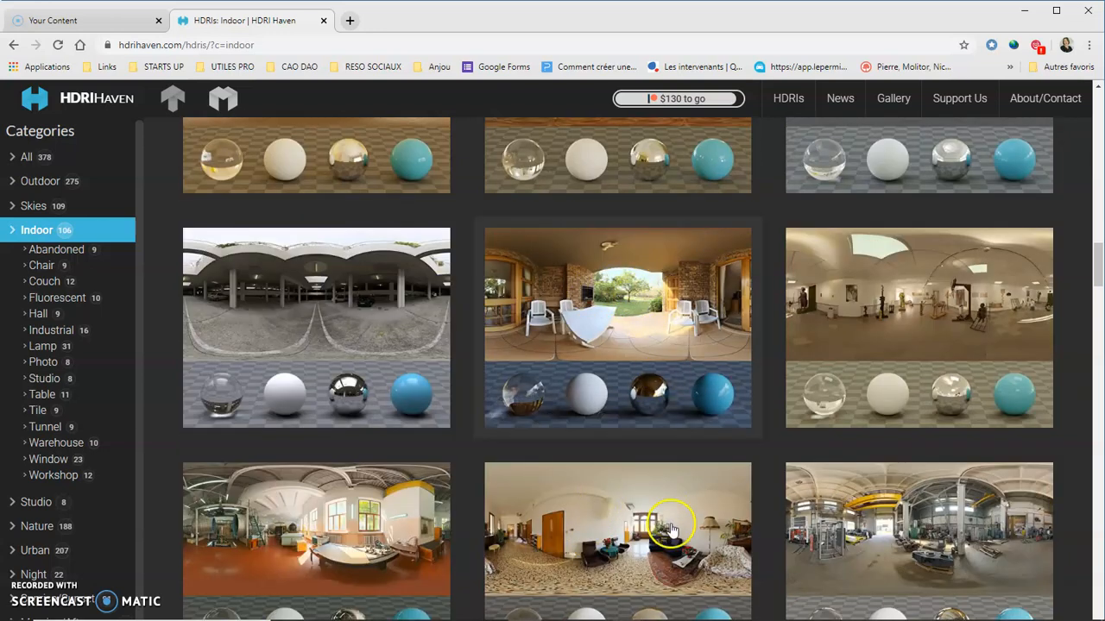
scroll(650, 529, "down", 3)
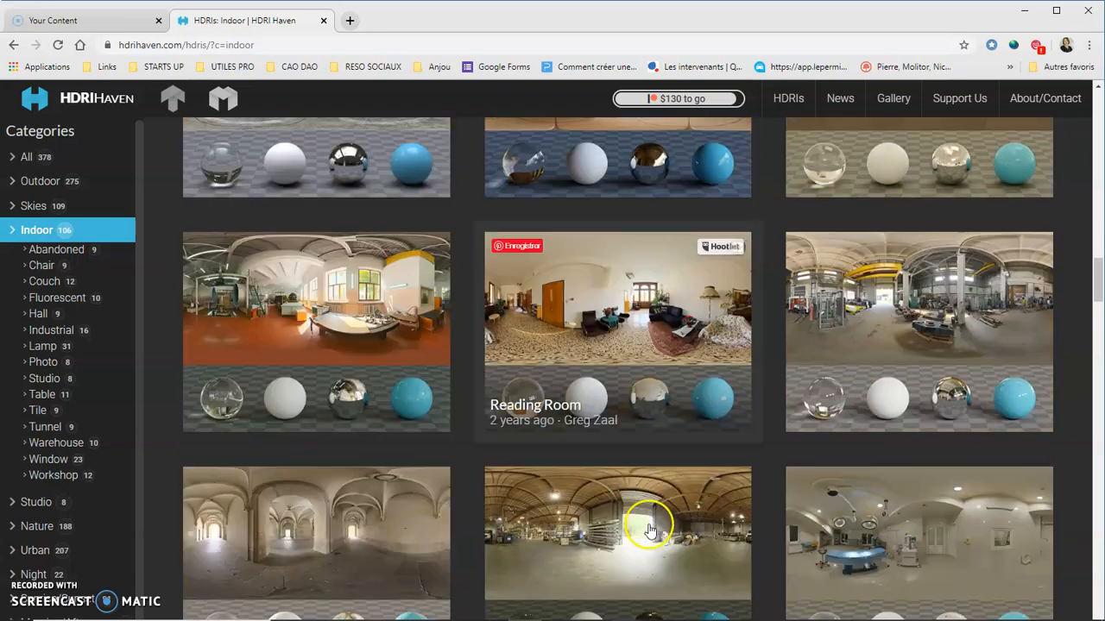
- Open the Reading Room HDRI and examine its HDR download resolutions from 1k to 16k
left_click(626, 332)
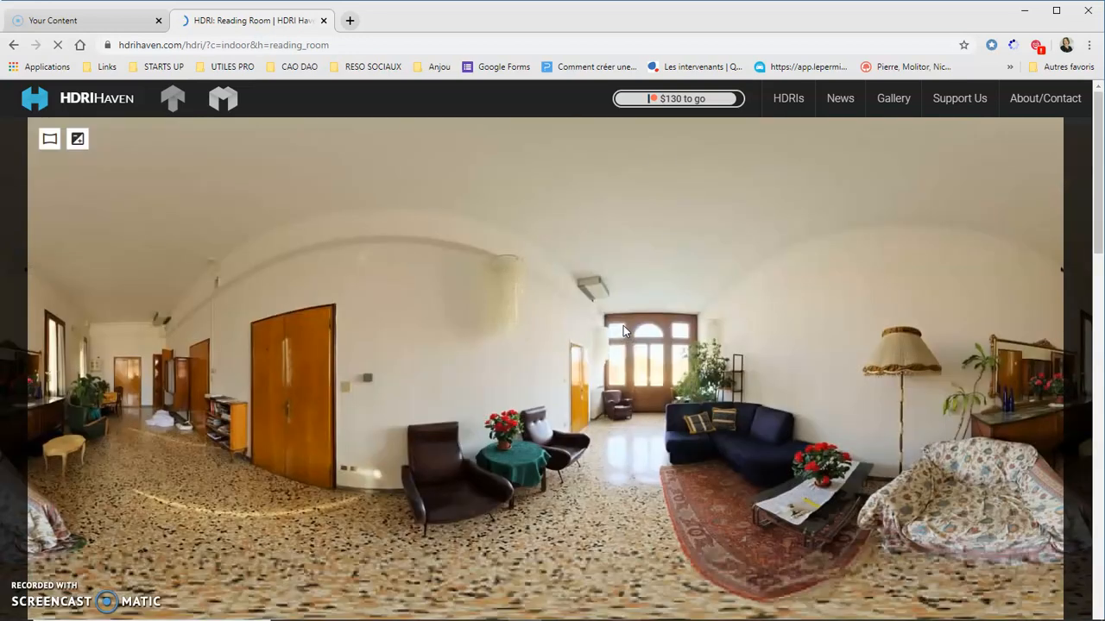
left_click(566, 297)
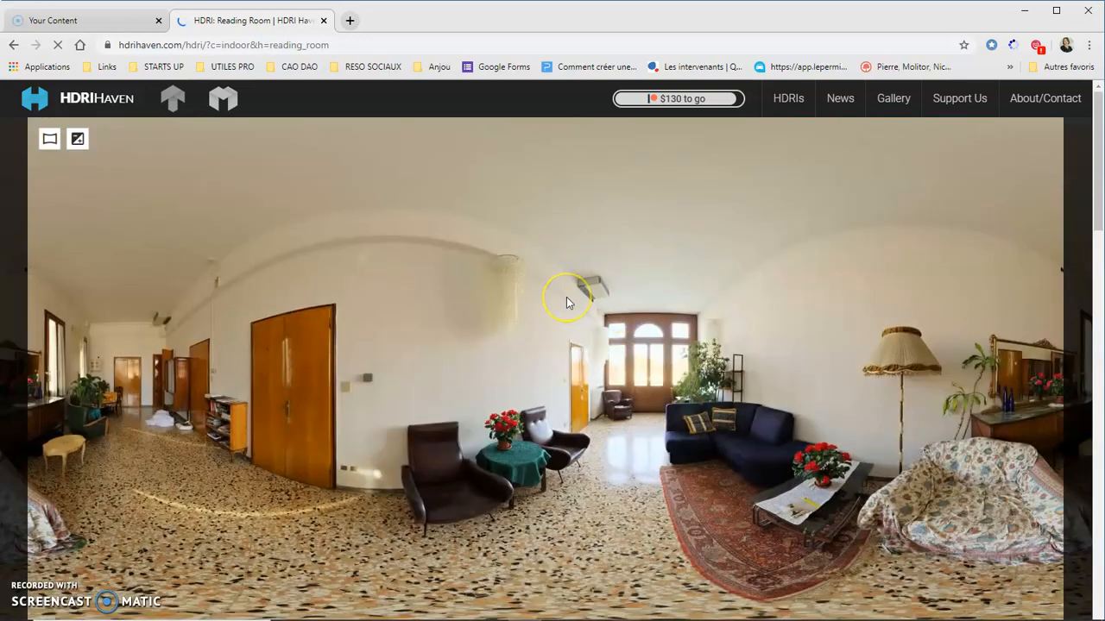
scroll(566, 297, "down", 5)
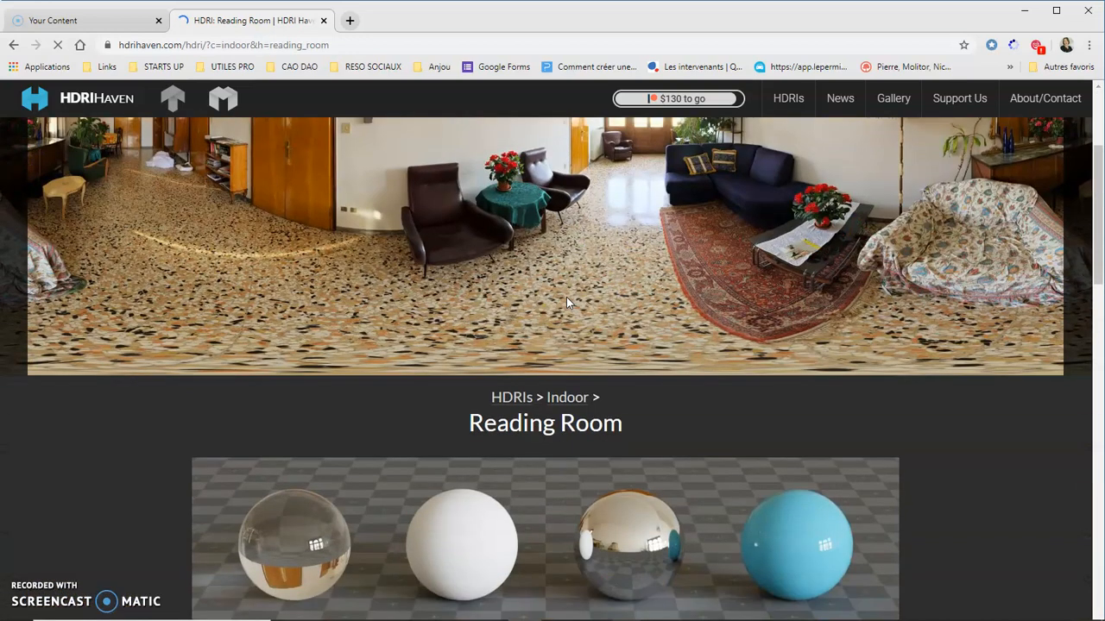
scroll(567, 302, "down", 3)
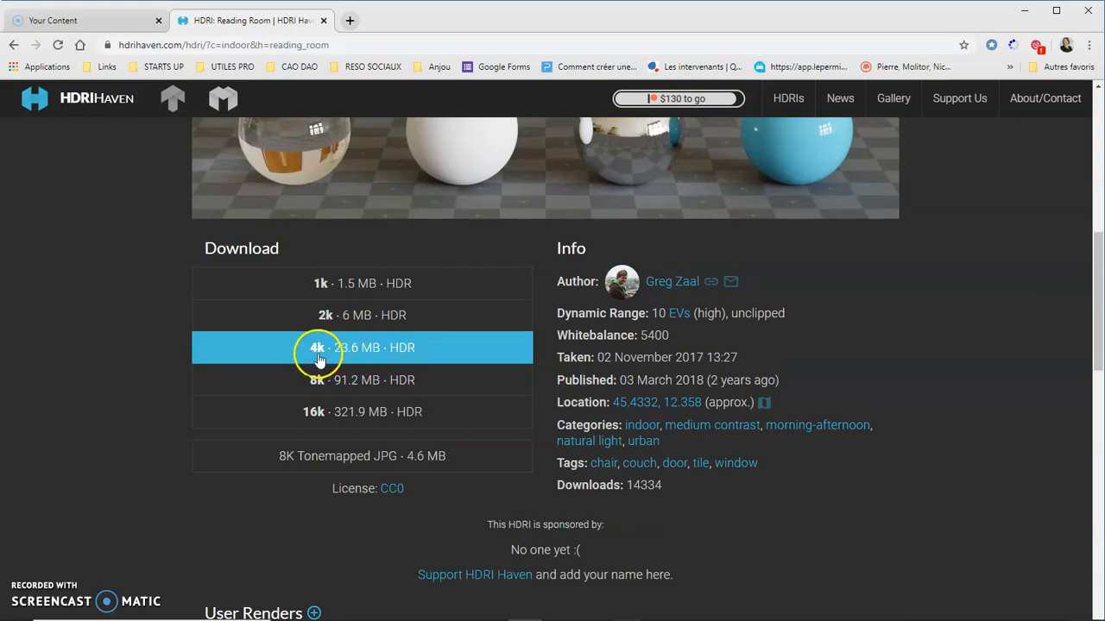
left_click(334, 348)
left_click(332, 385)
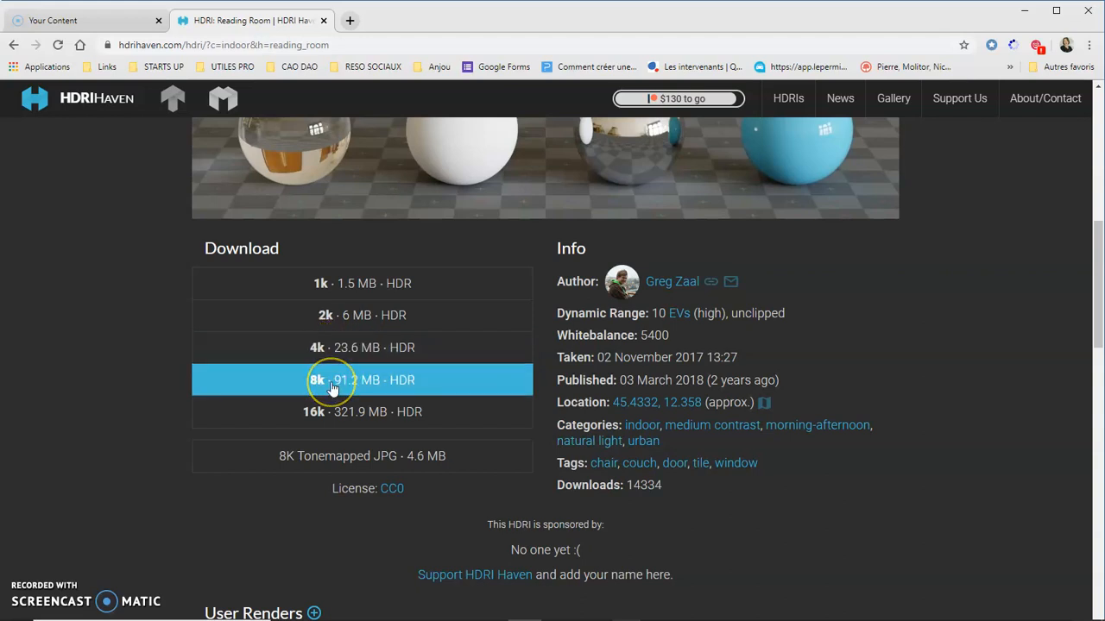
left_click(362, 319)
left_click(369, 283)
left_click(366, 317)
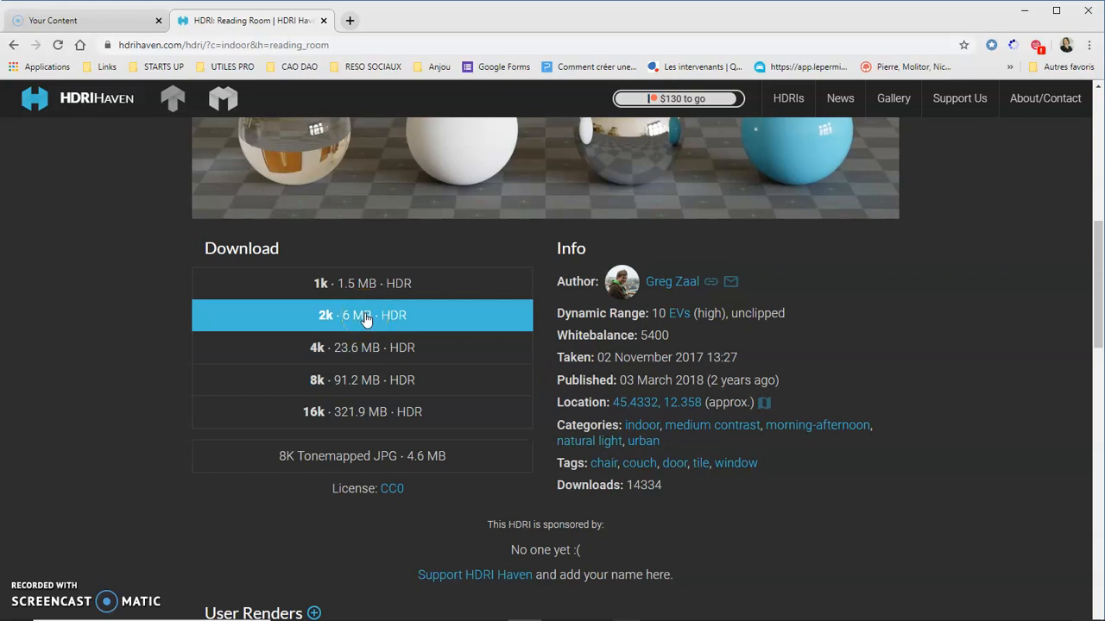
left_click(363, 349)
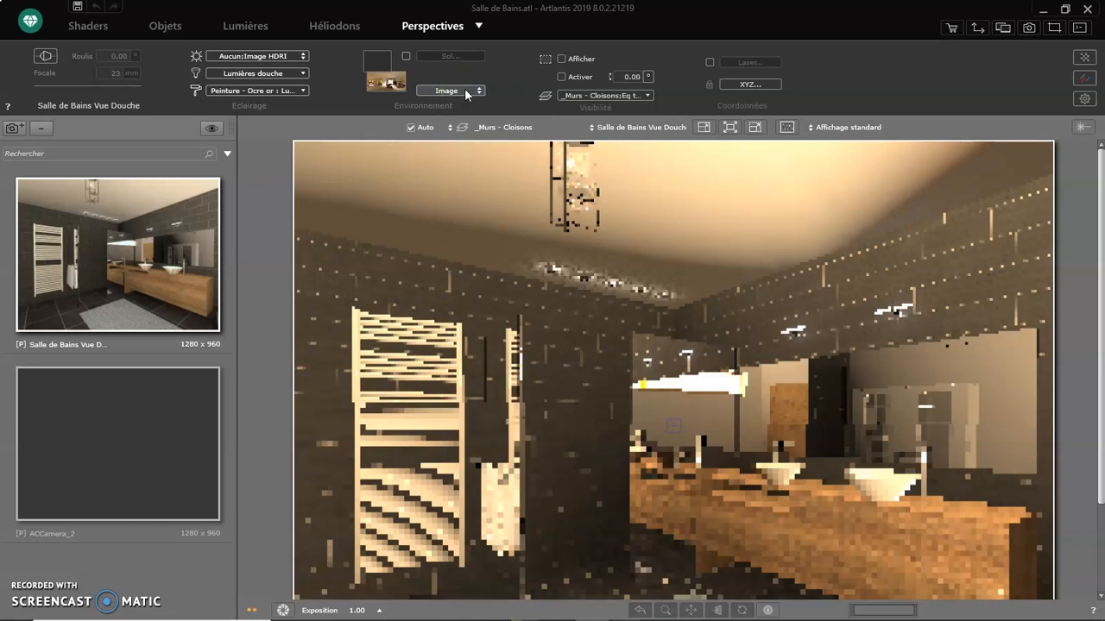
- Lower the power of the lythwood_room_8k.hdr background image to -0.39 and apply the background settings
double_click(392, 86)
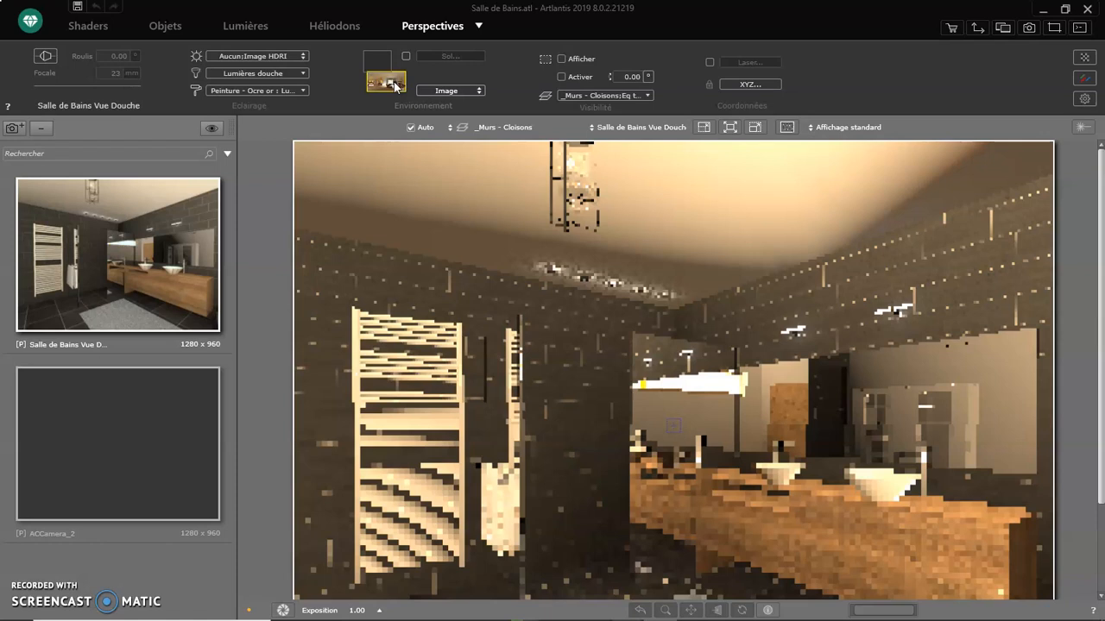
left_click(393, 84)
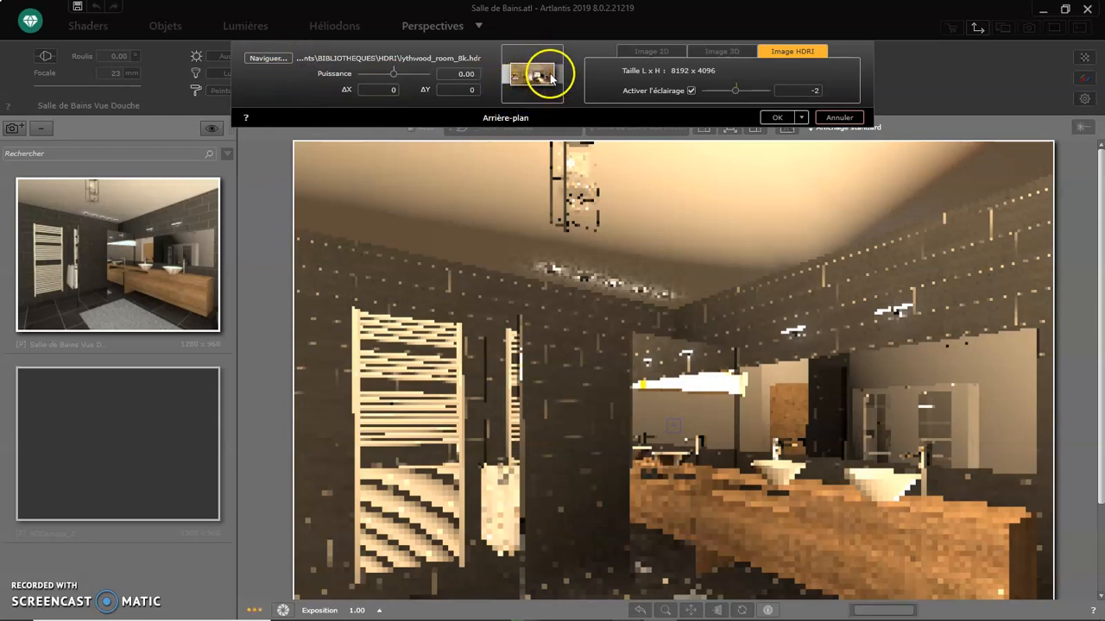
left_click(269, 59)
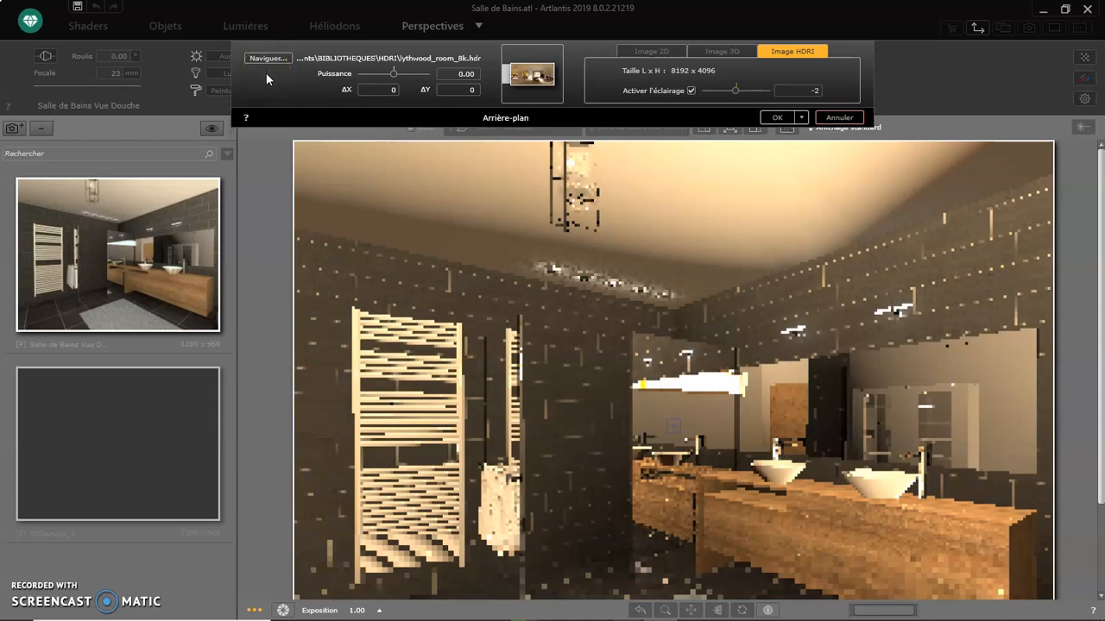
left_click(401, 90)
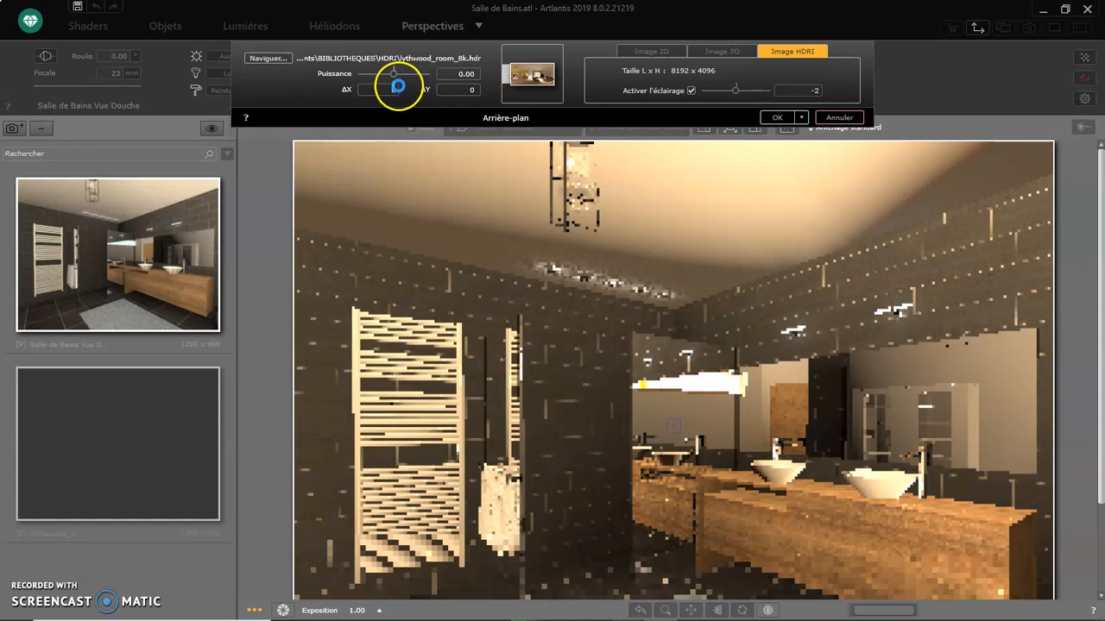
left_click(396, 76)
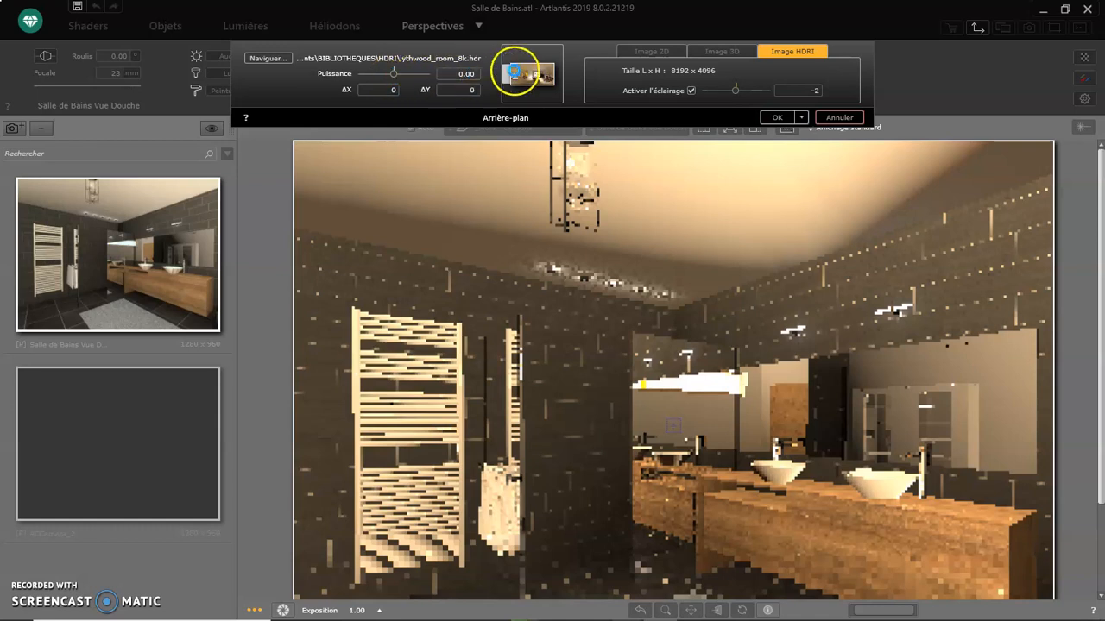
left_click(527, 62)
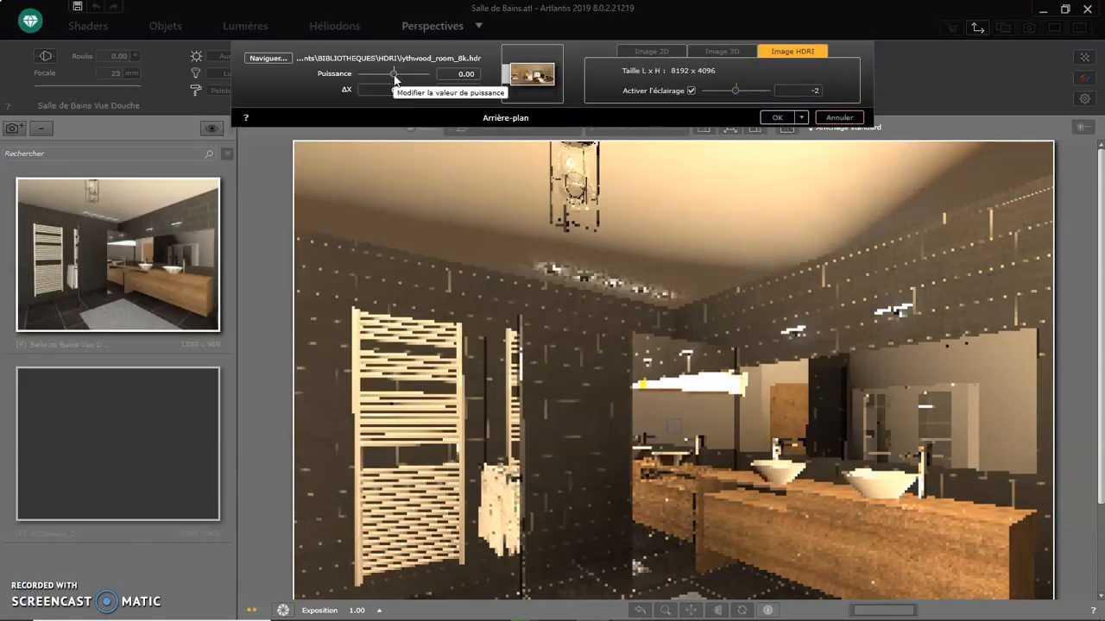
left_click(394, 75)
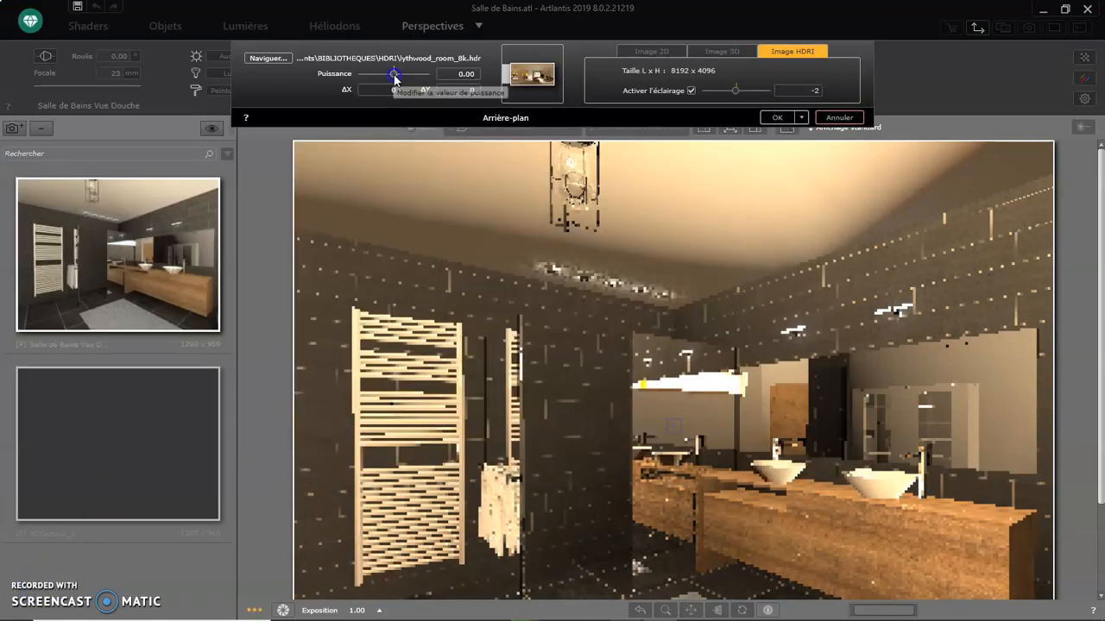
left_click_drag(389, 75, 389, 76)
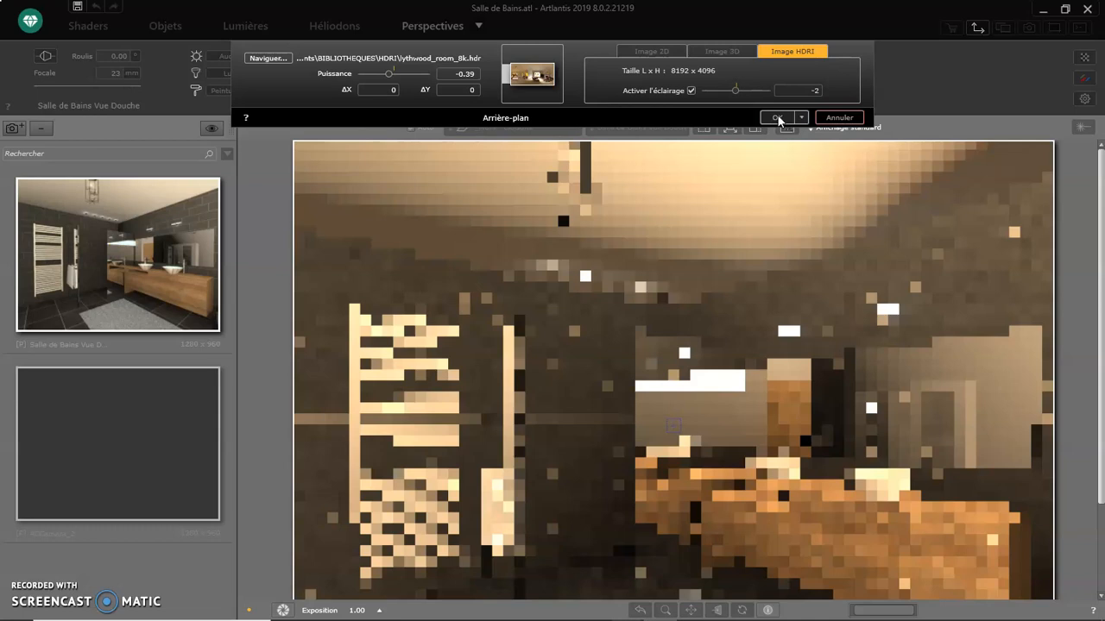
left_click(778, 117)
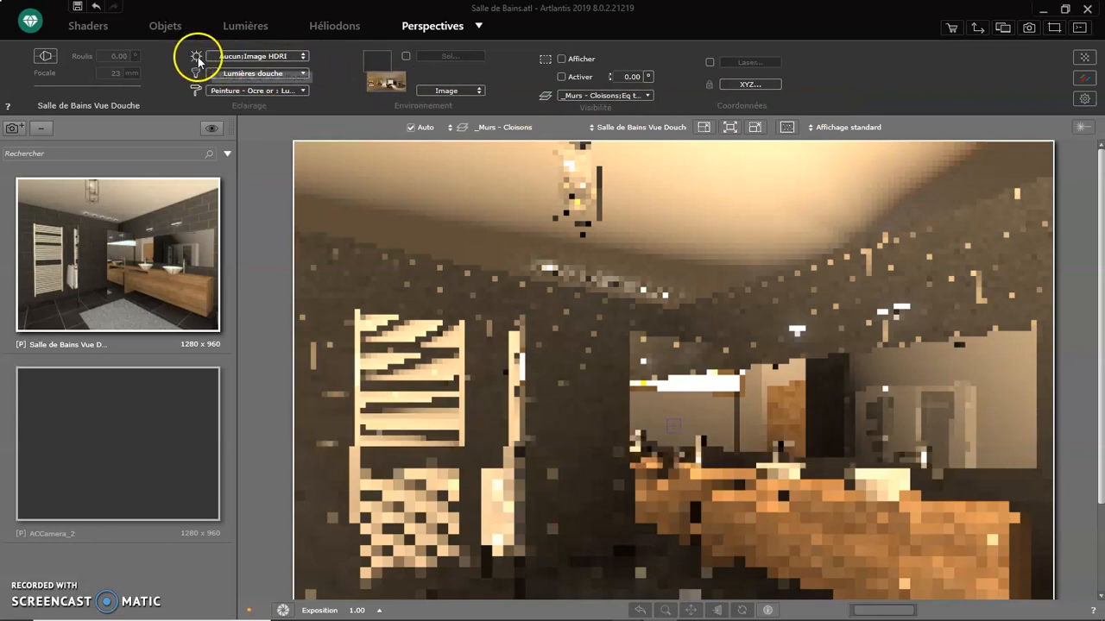
- Review the heliodon, light group and neon shader choices for the shower perspective without changing them
left_click(230, 57)
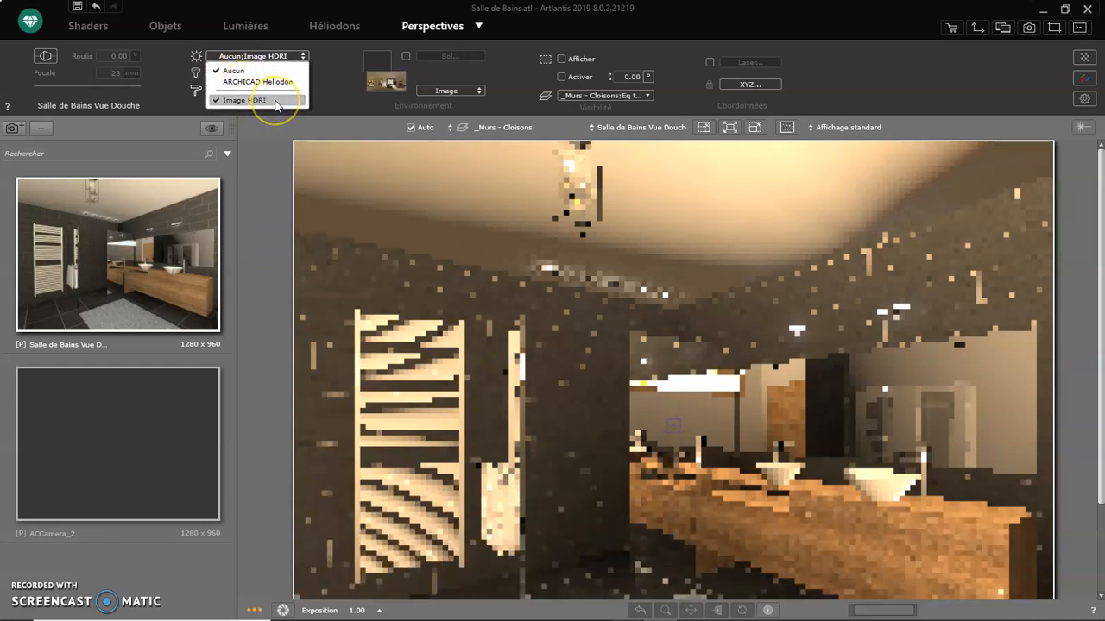
left_click(333, 82)
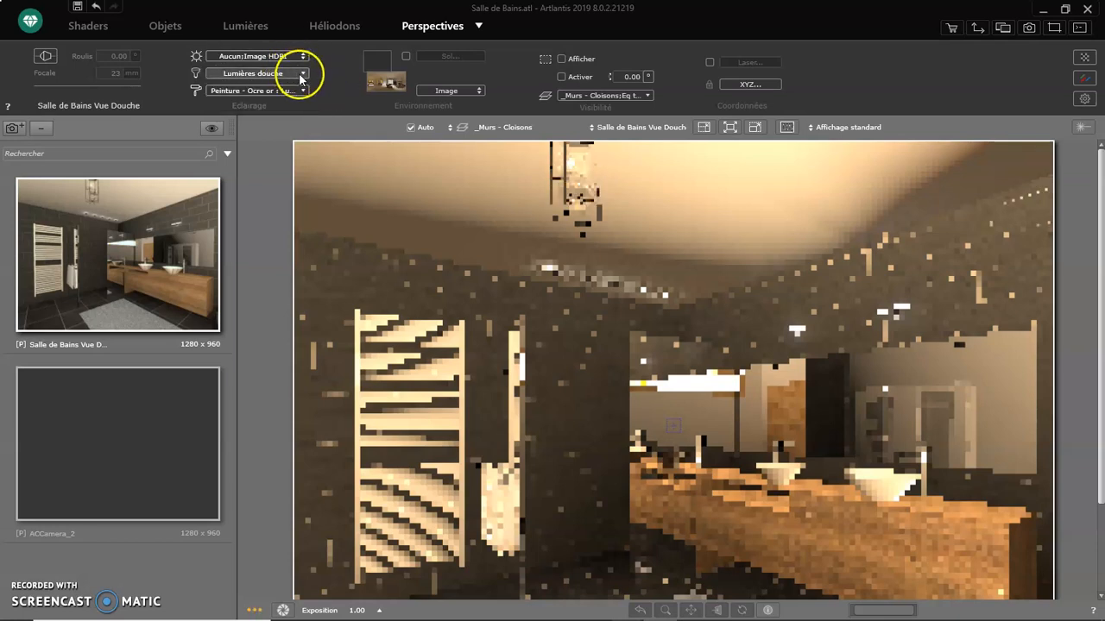
left_click(298, 73)
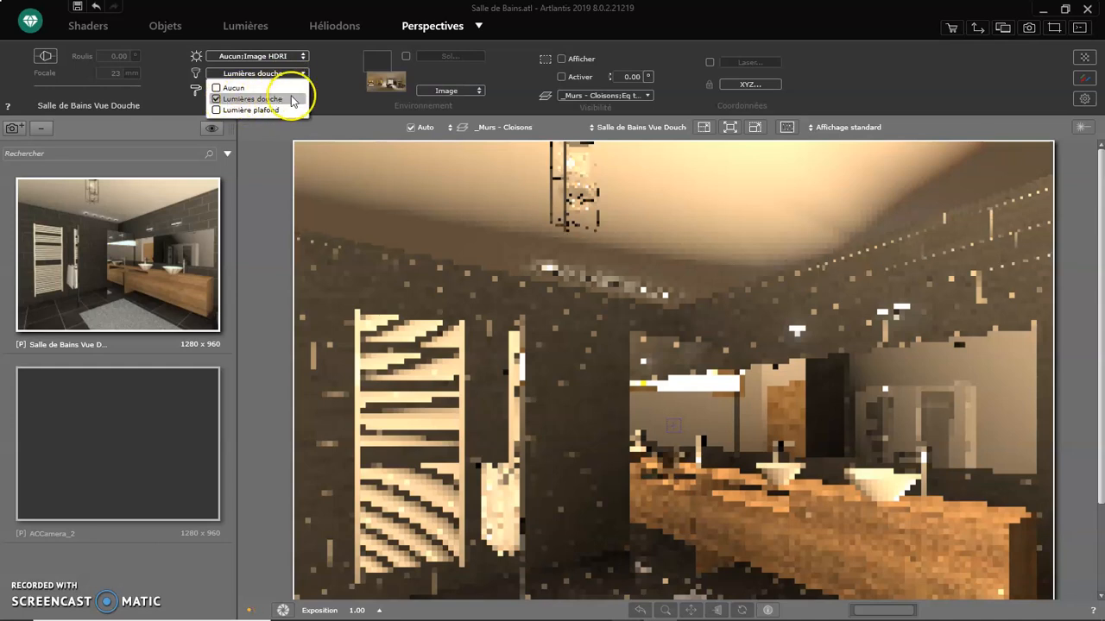
left_click(320, 94)
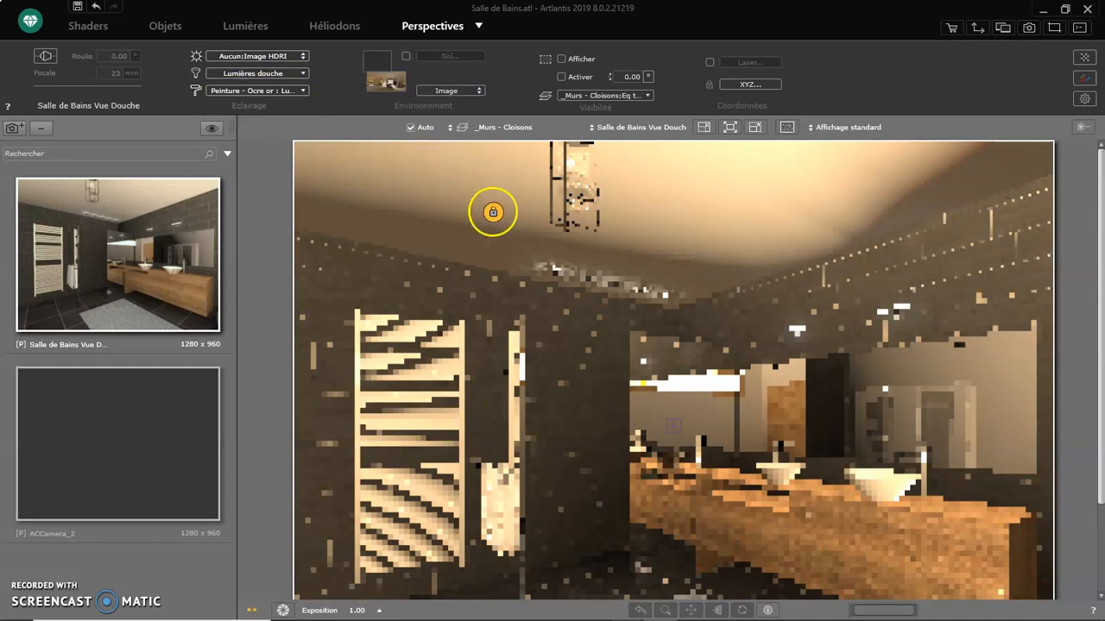
left_click(303, 92)
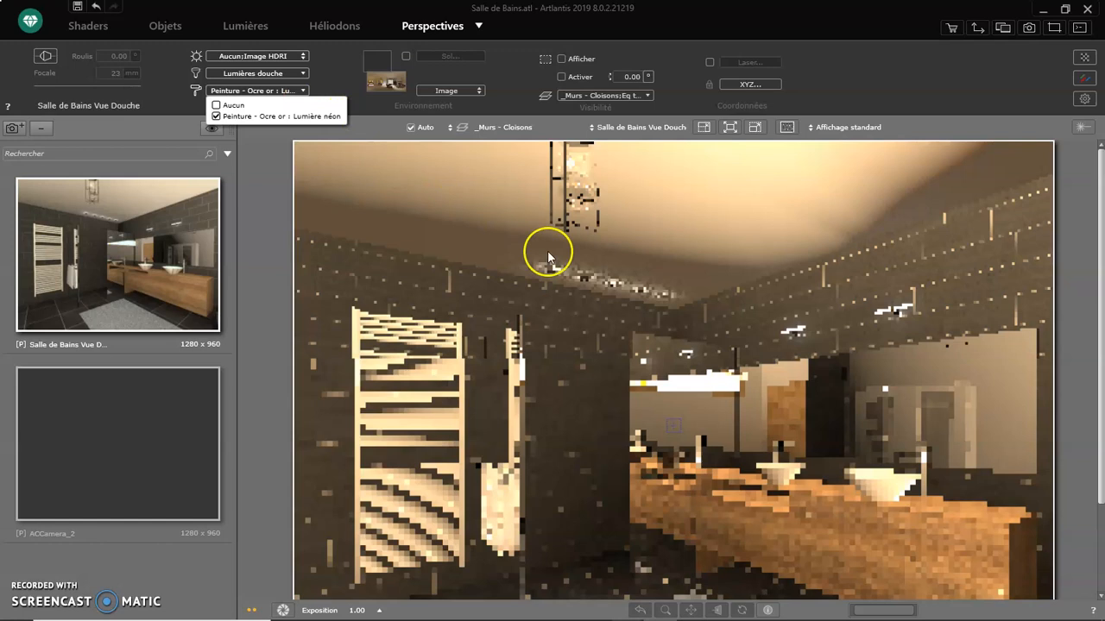
left_click(355, 113)
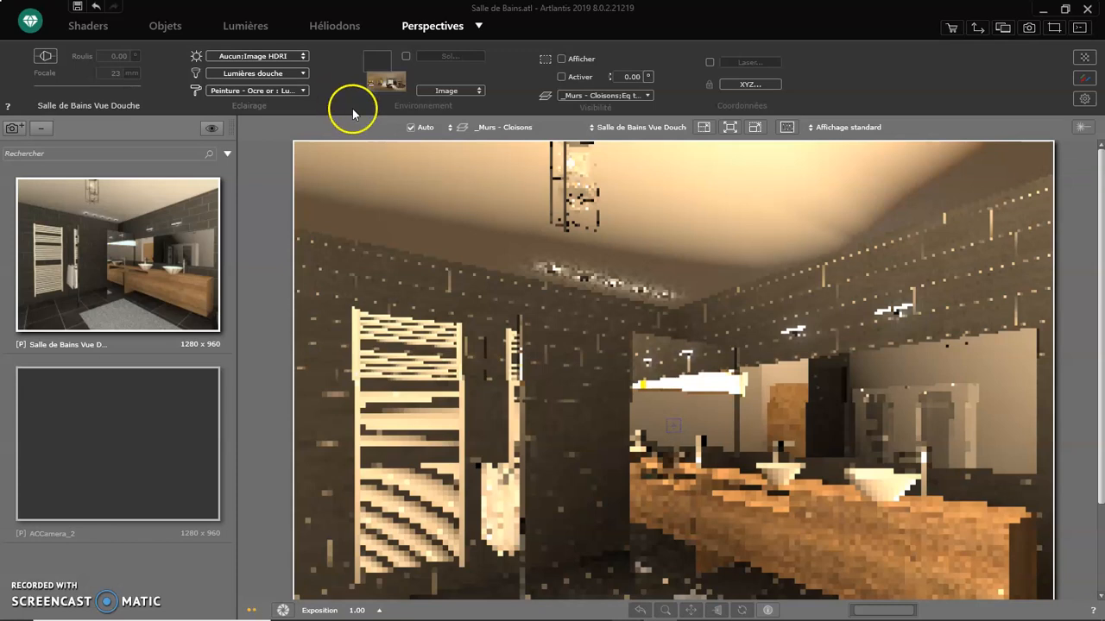
- Select Light 1 in the Lumières douche group and examine its placement under the ceiling fixtures in the 2D plan and elevation views
left_click(246, 28)
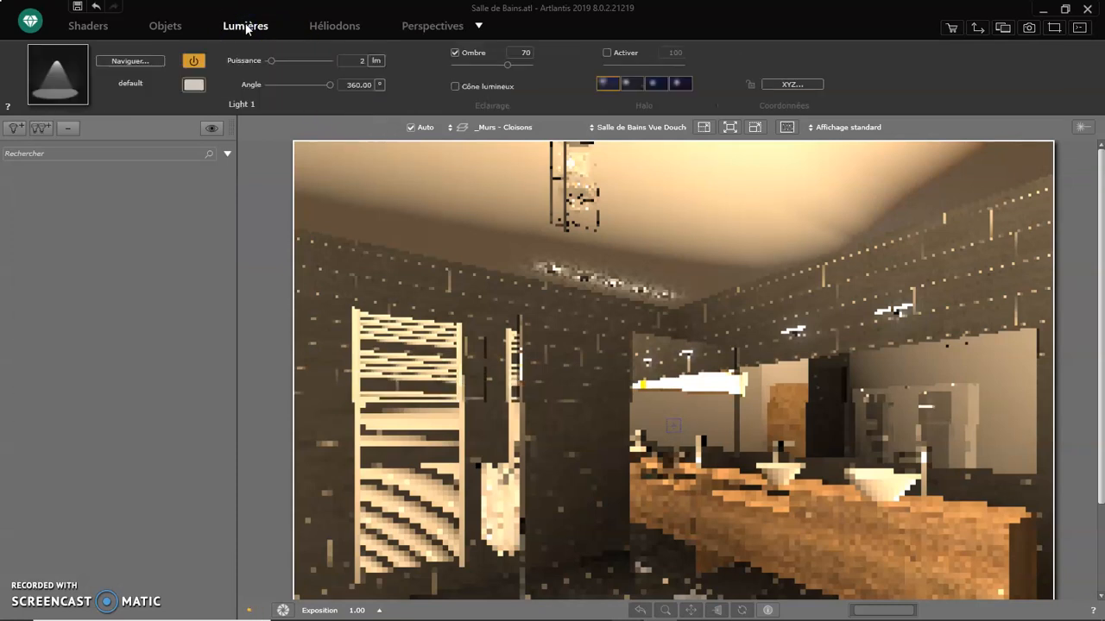
left_click(57, 190)
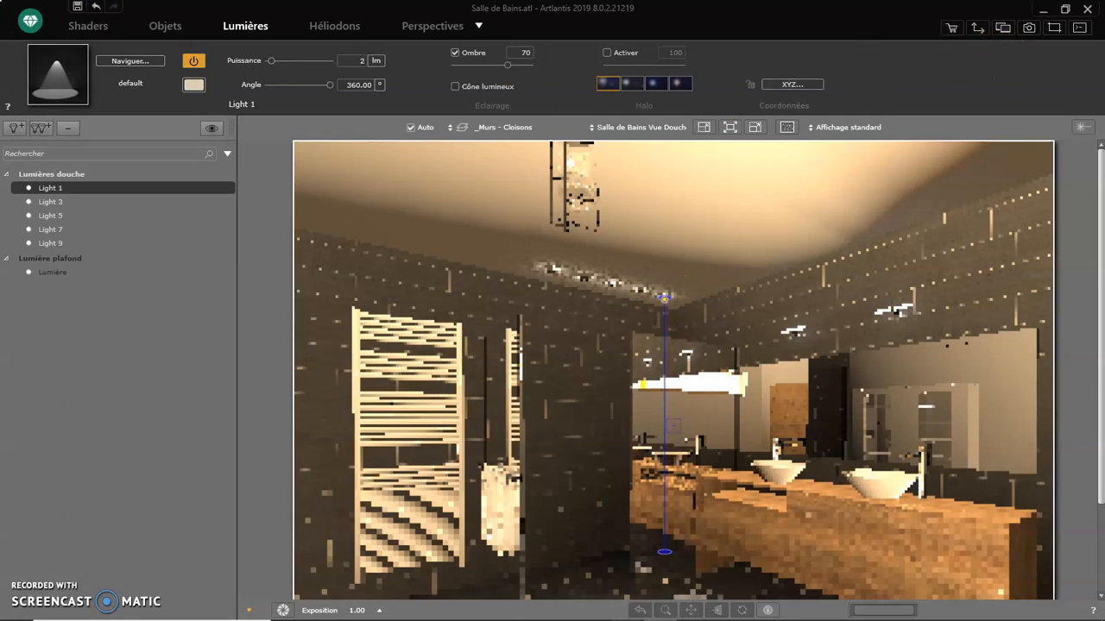
left_click(1002, 27)
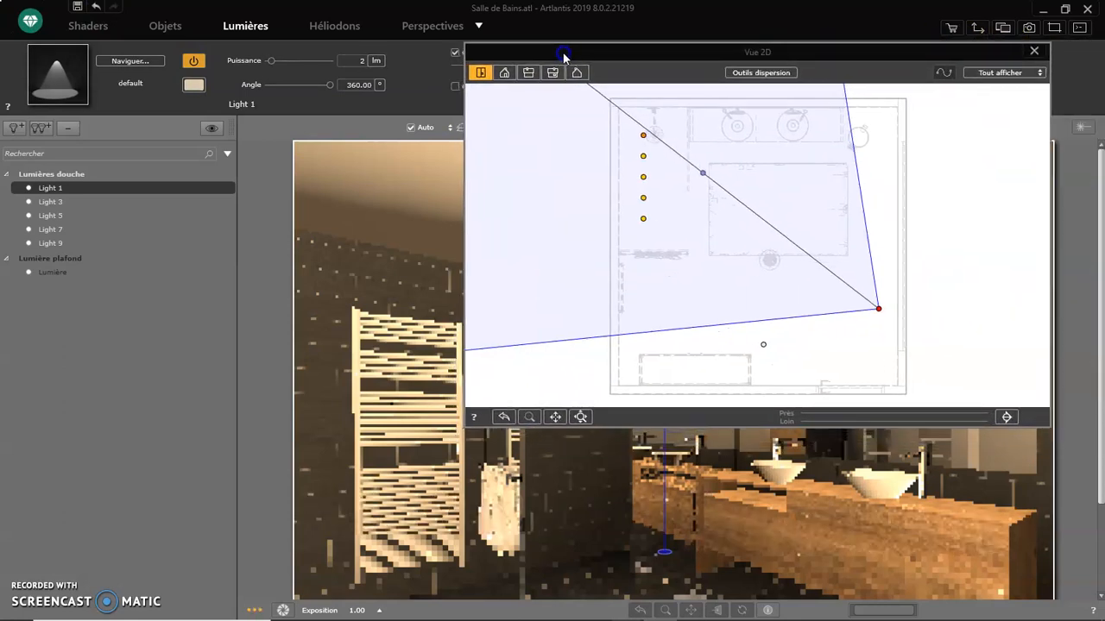
left_click(505, 73)
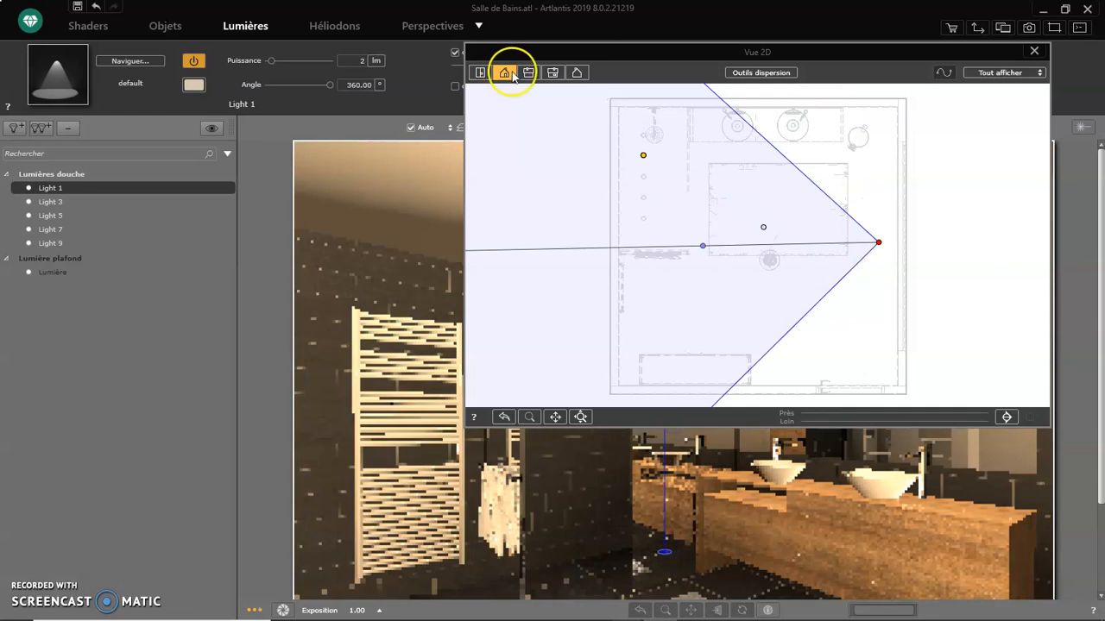
left_click(527, 73)
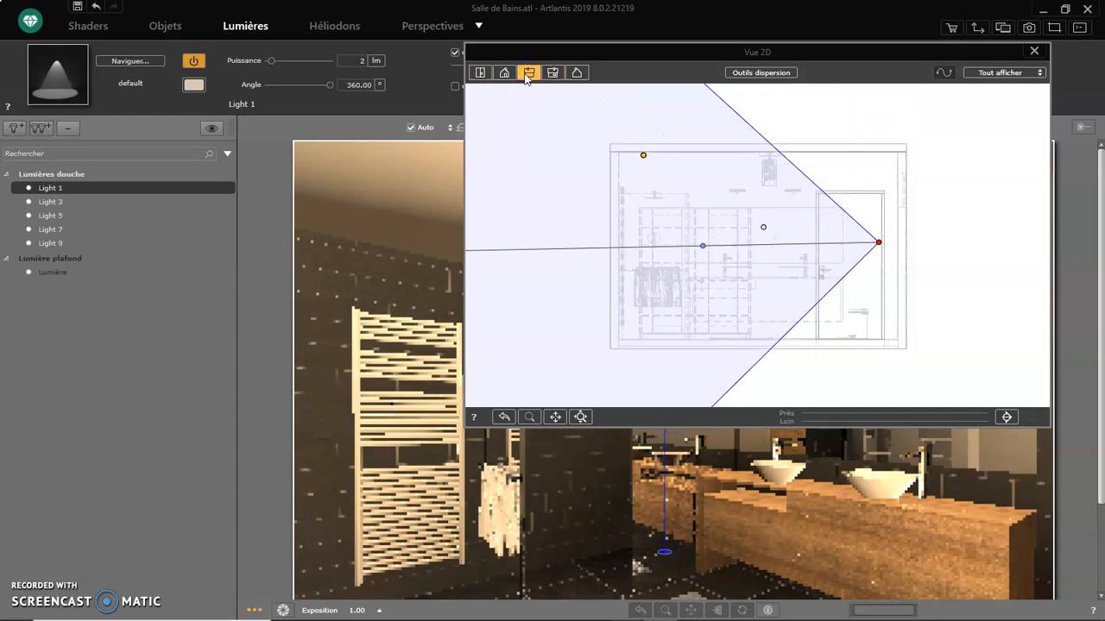
left_click(915, 197)
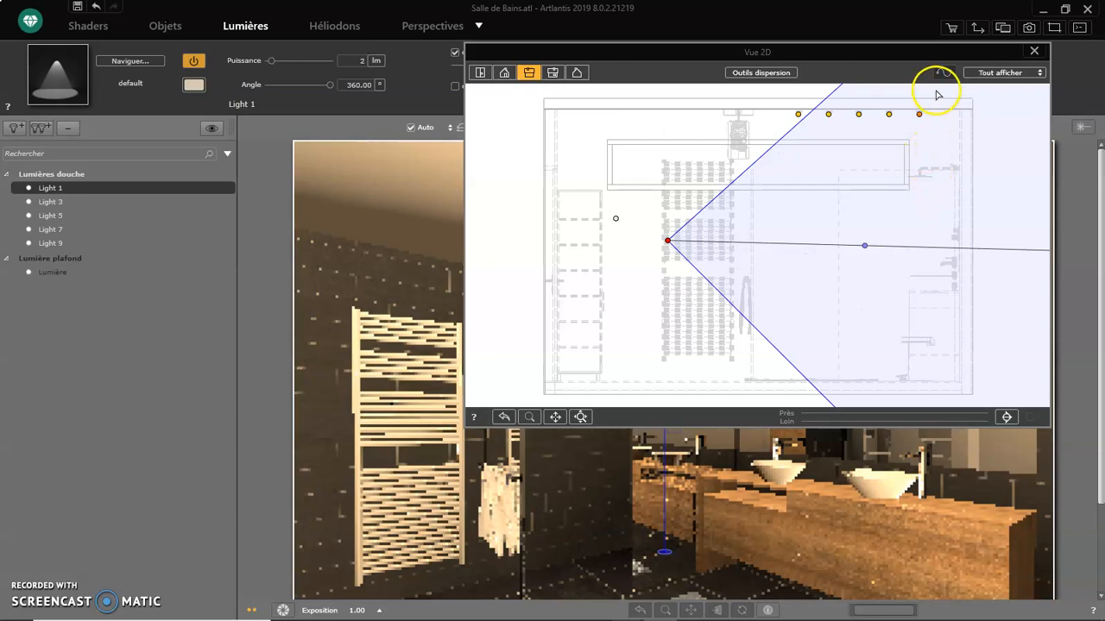
scroll(936, 92, "up", 1)
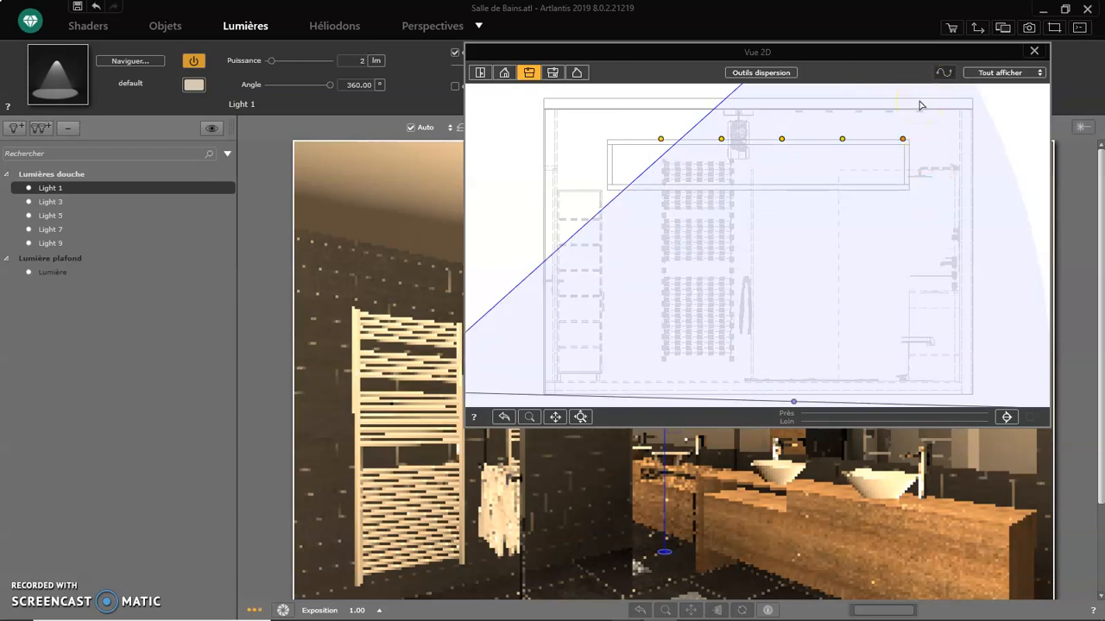
scroll(915, 107, "up", 2)
left_click(868, 208)
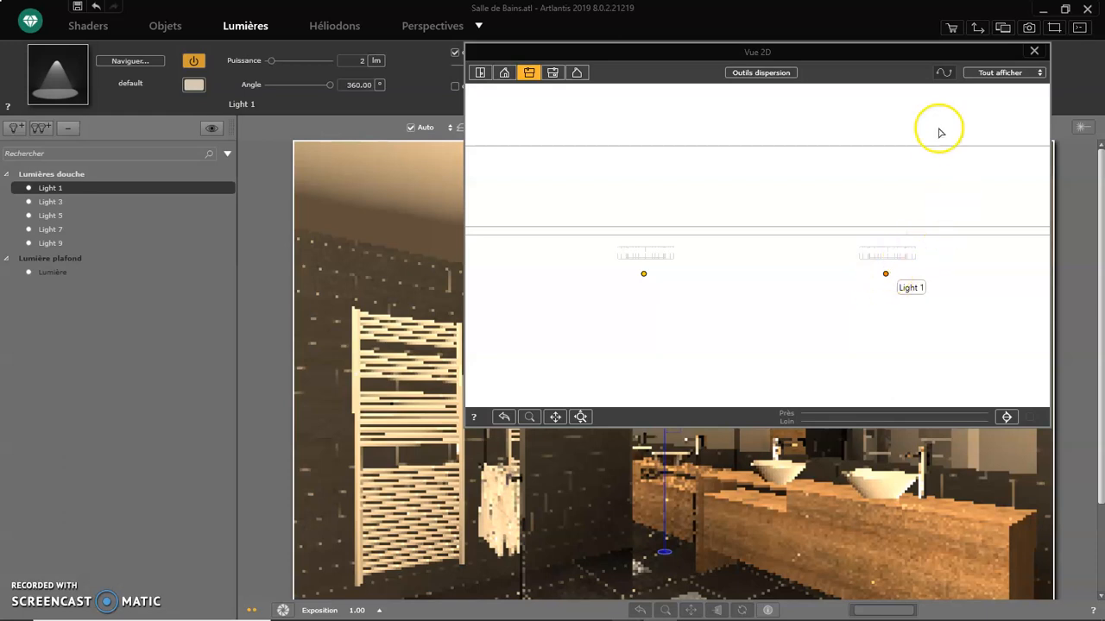
left_click(1036, 54)
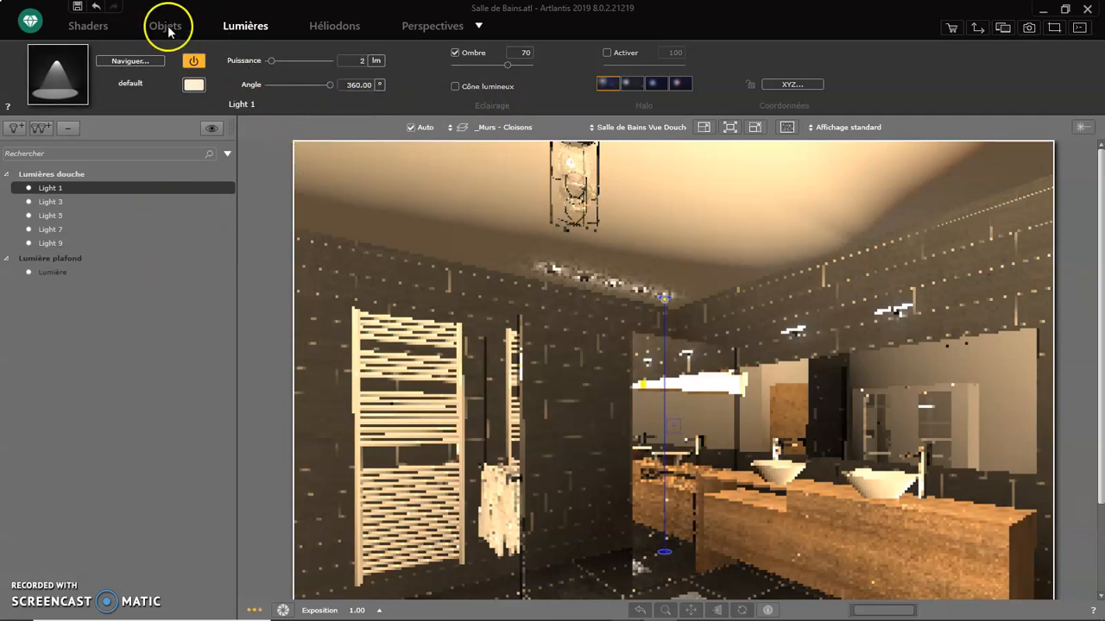
- Select the Lumière néon shader on the wall lamp above the mirror to examine its light colour and power
left_click(101, 27)
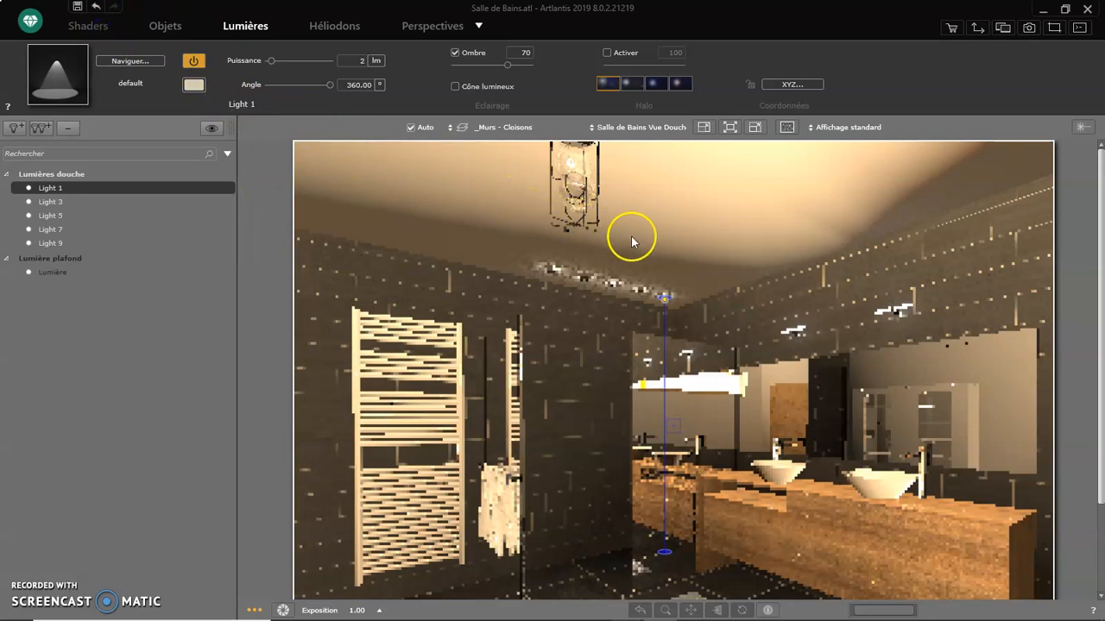
left_click(89, 27)
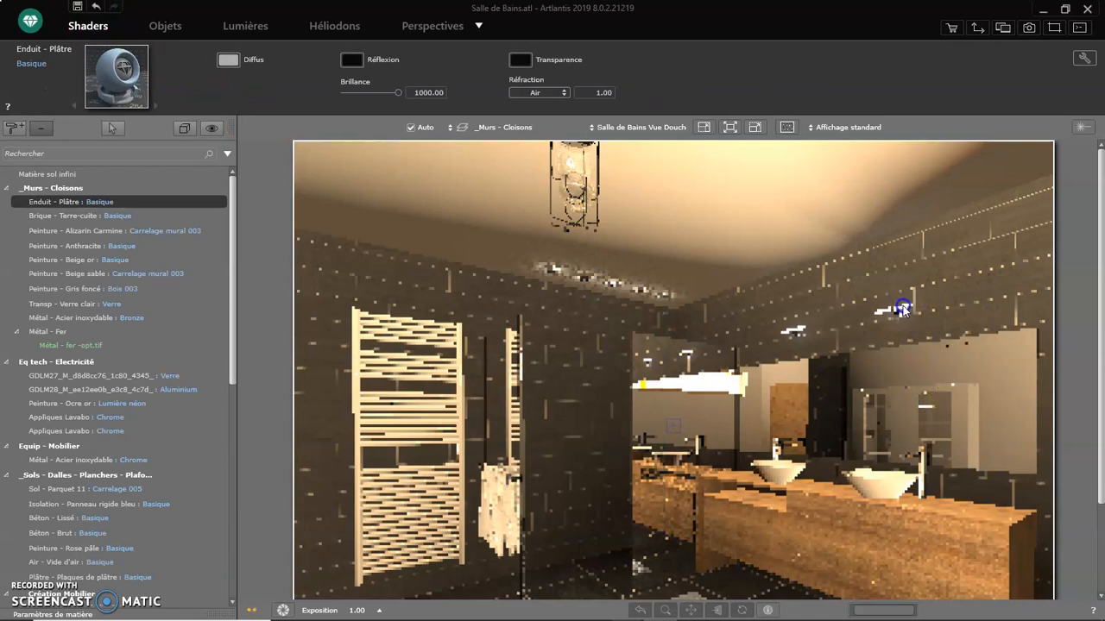
left_click(902, 306)
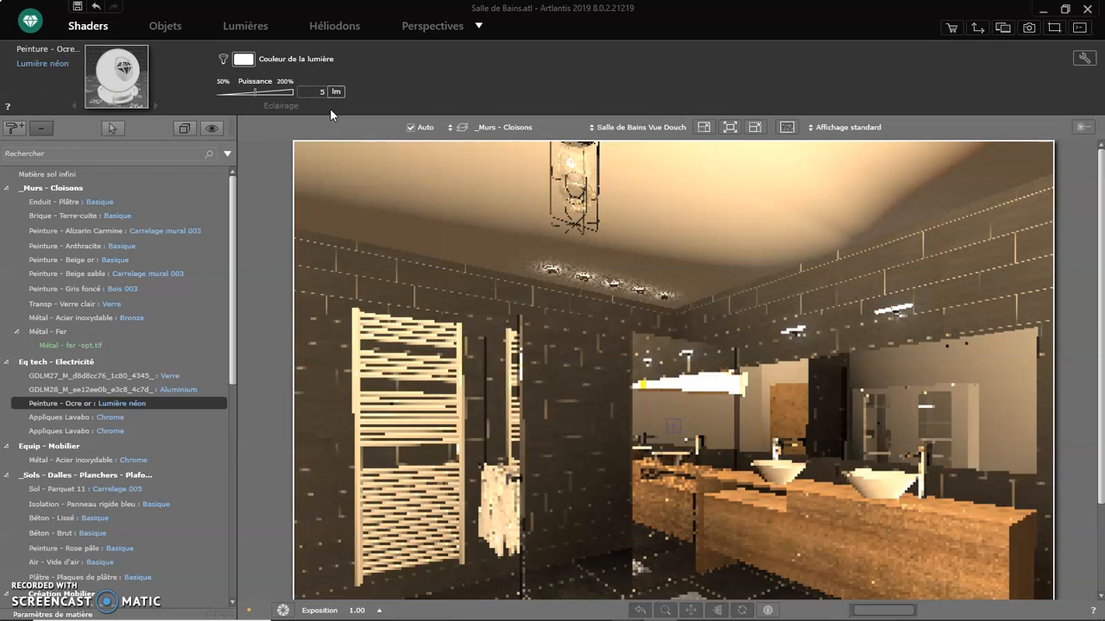
- Open the shower perspective's render settings and review the anti-aliasing modes and global illumination interpolation without changing them
left_click(432, 27)
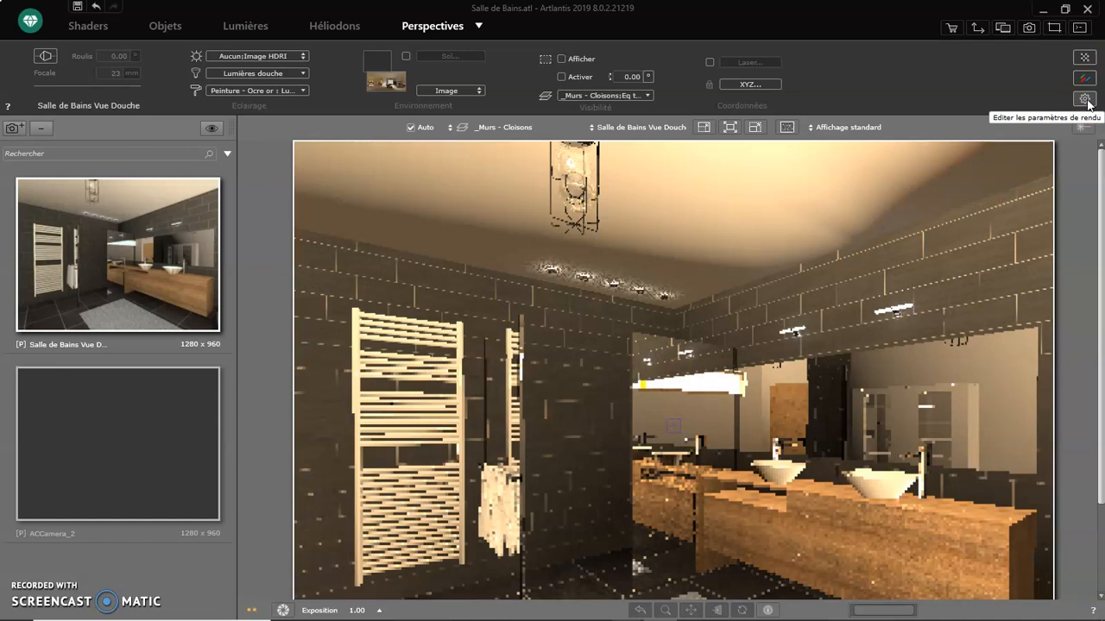
left_click(1088, 102)
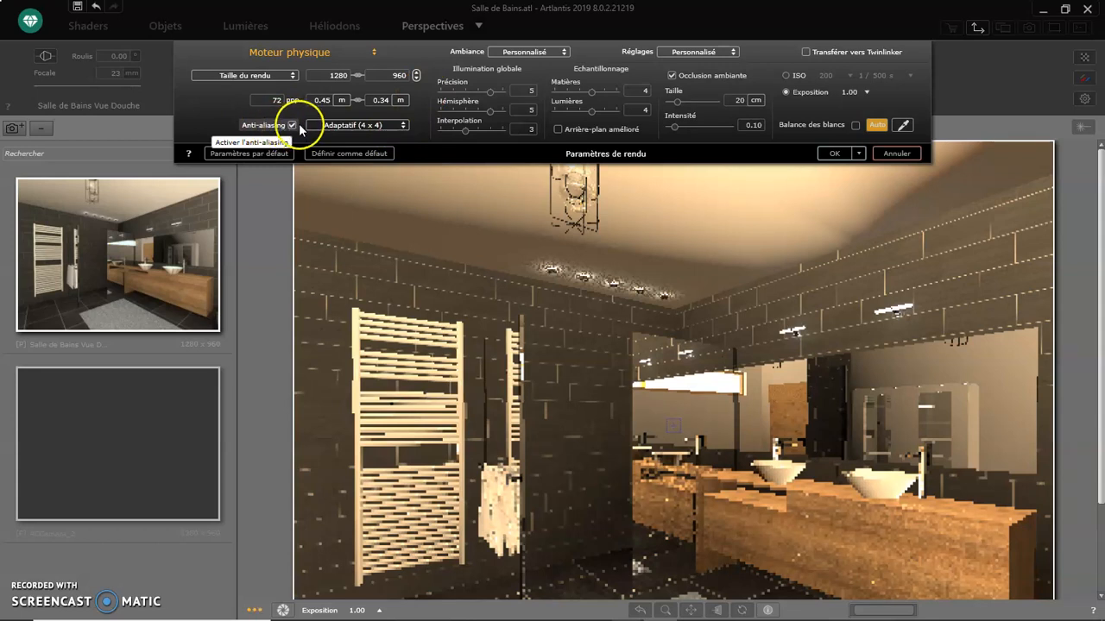
left_click(400, 127)
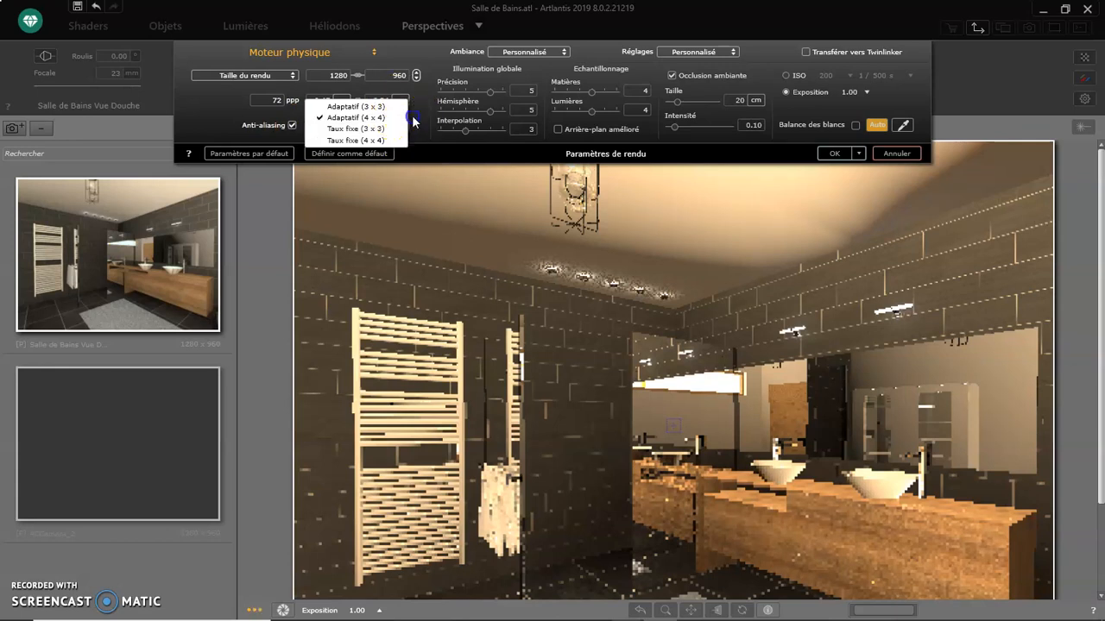
left_click(423, 153)
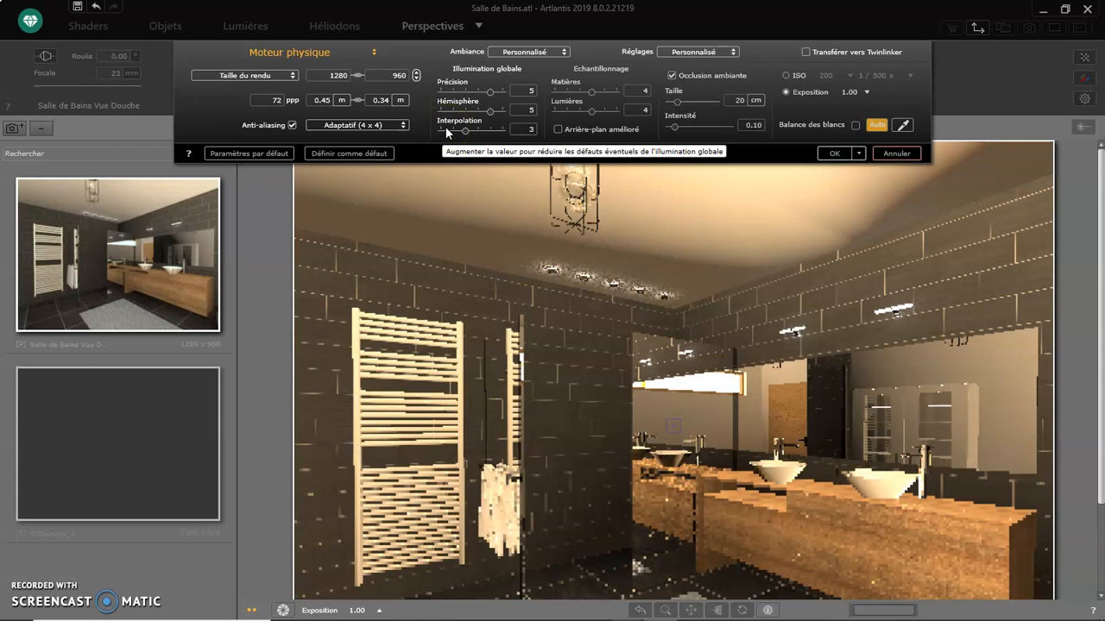
mouse_move(447, 131)
left_mouse_down()
mouse_move(495, 130)
mouse_move(466, 132)
left_mouse_up()
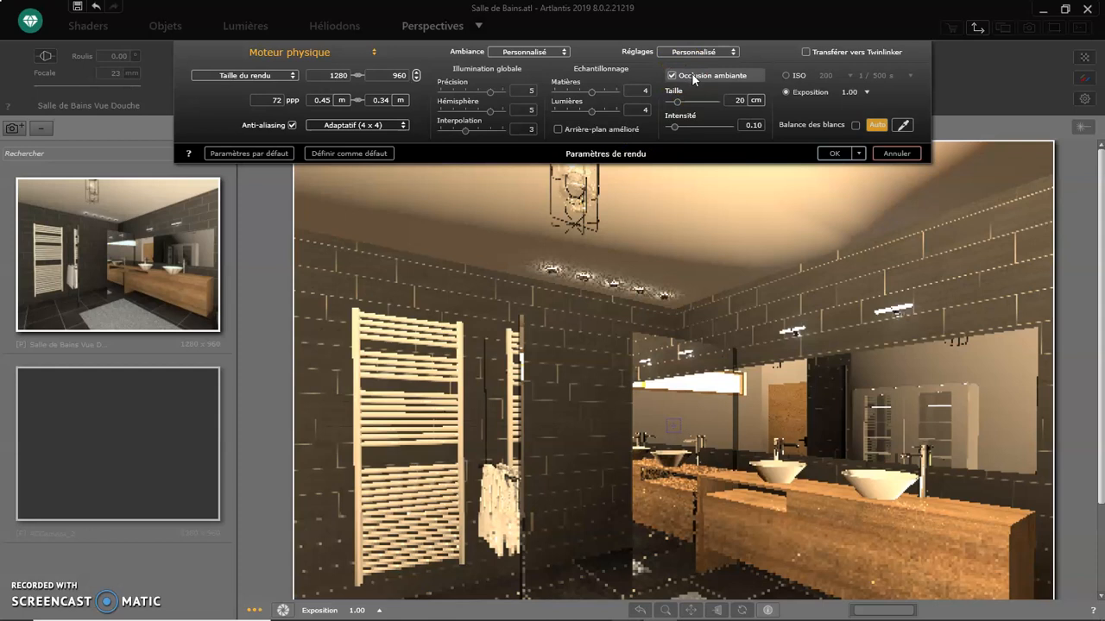
- Toggle ambient occlusion off and back on in the render settings
left_click(711, 101)
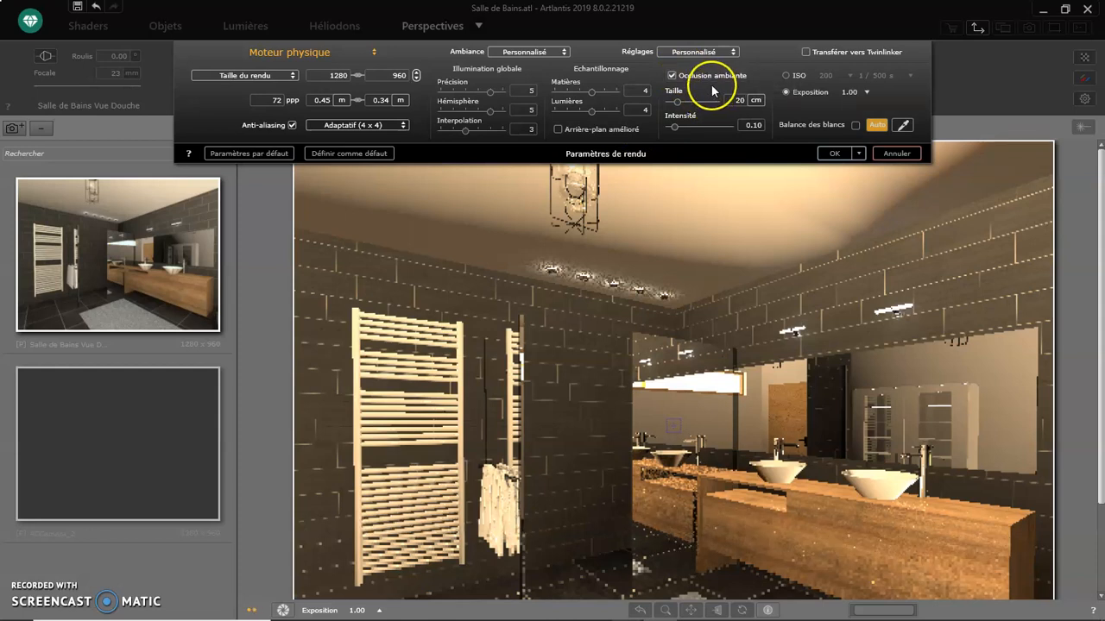
left_click(672, 76)
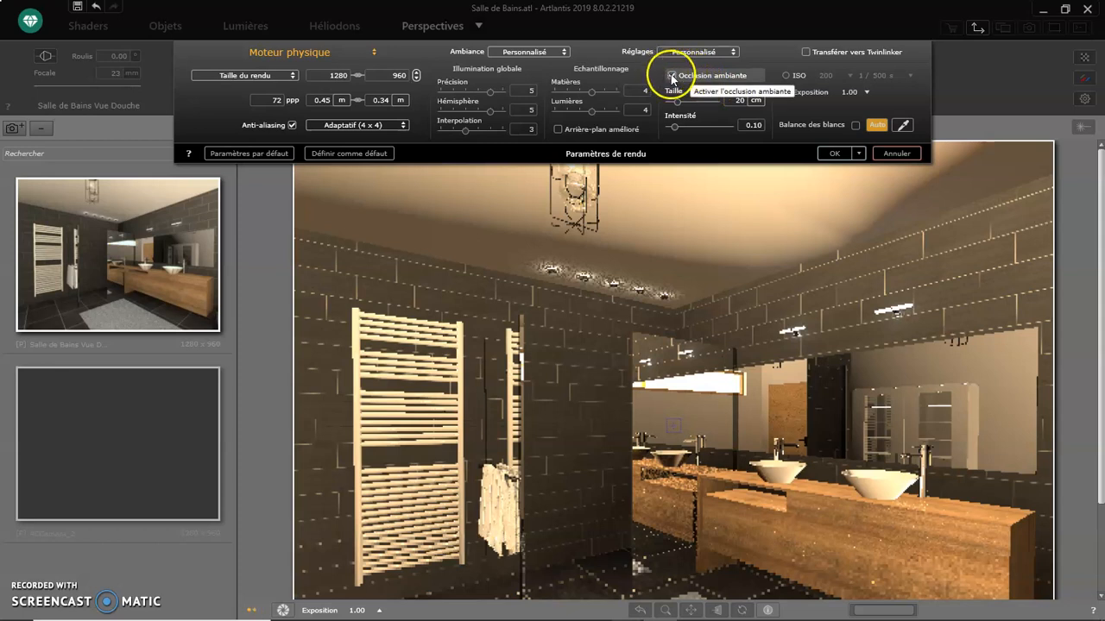
left_click(673, 76)
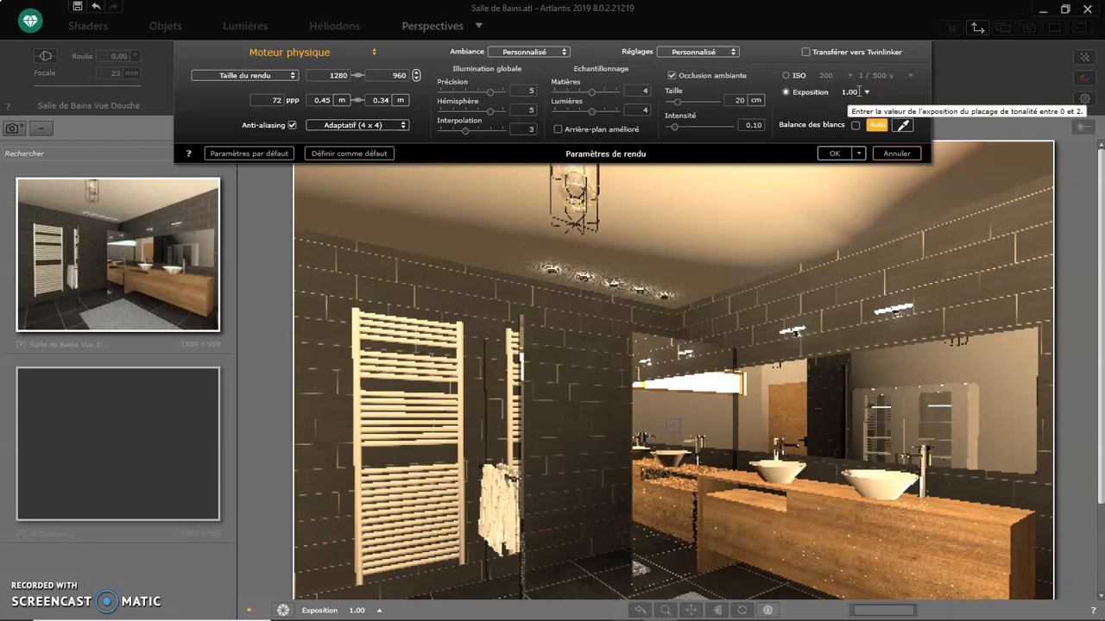
- Accept the render settings, then switch to the Windows photo viewer to examine the SDB3-1.00exposition render and minimise it
left_click(835, 153)
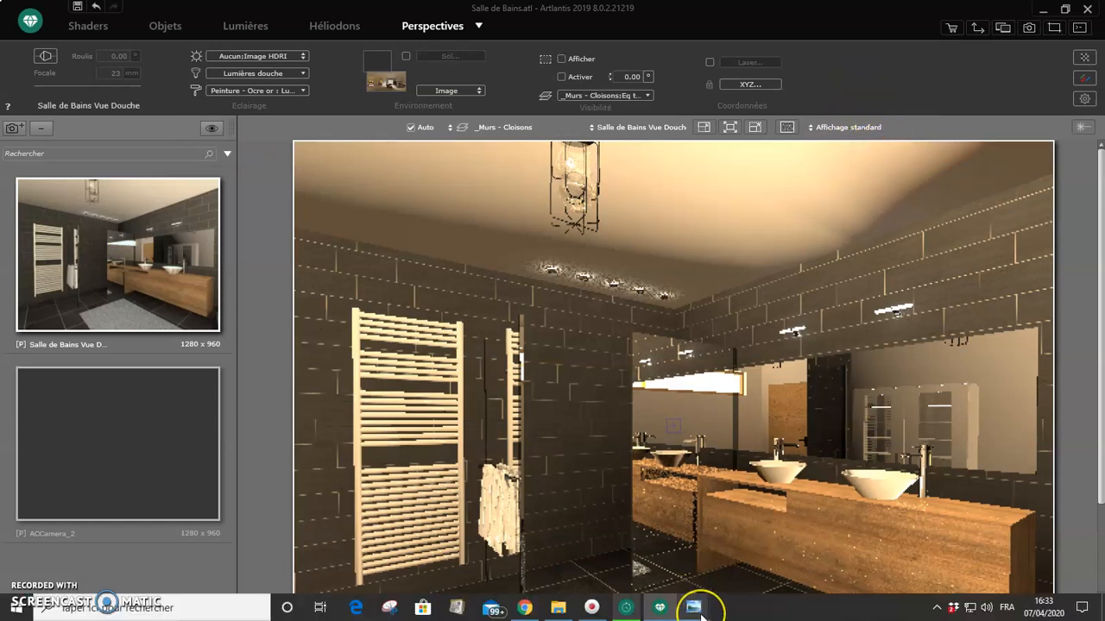
left_click(694, 608)
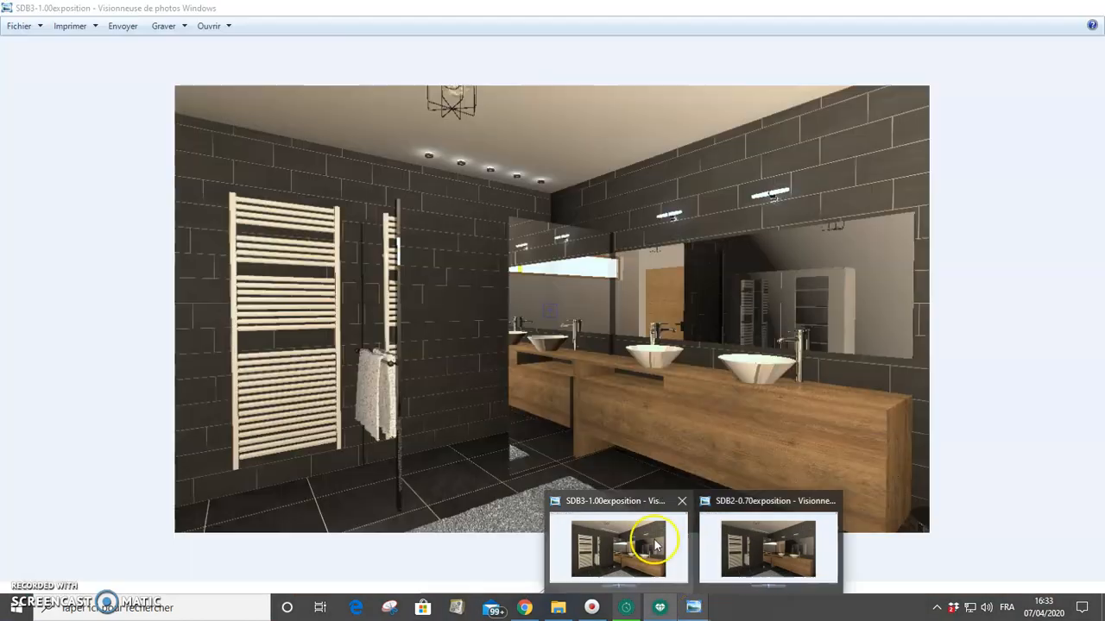
left_click(653, 537)
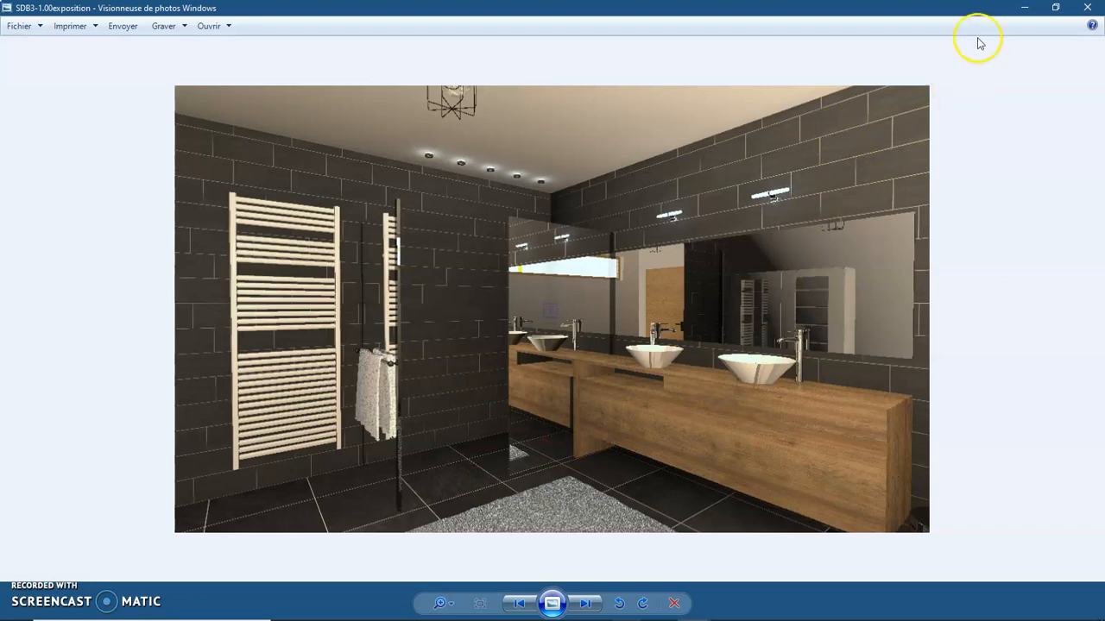
left_click(1026, 11)
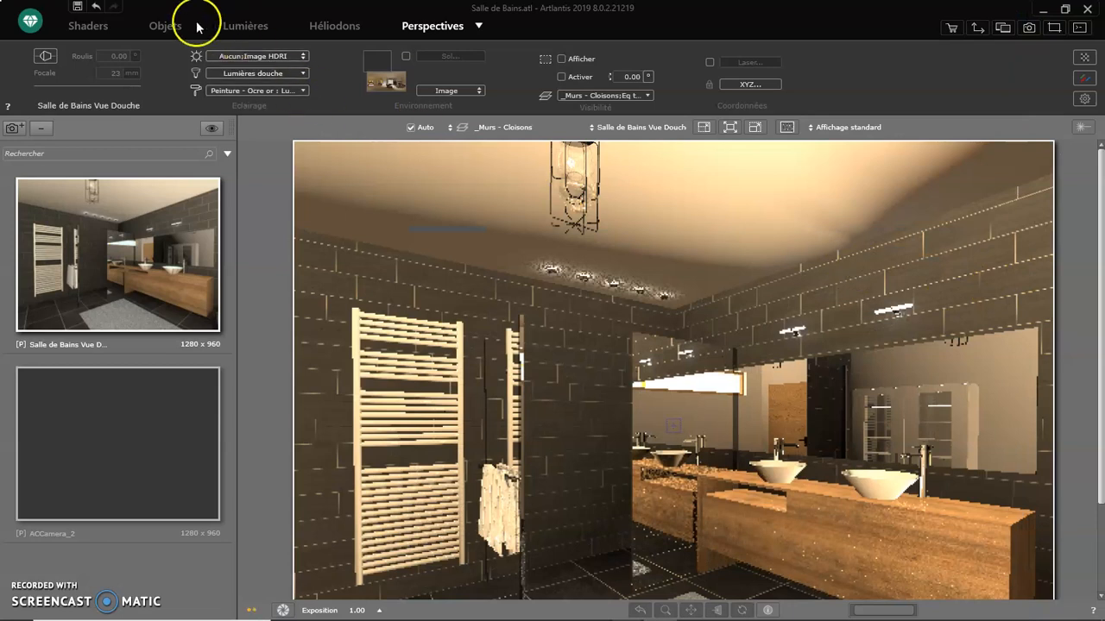
- Select the Carrelage mural 003 shader on the dark shower wall to examine its reflection, shininess and normal settings
left_click(86, 28)
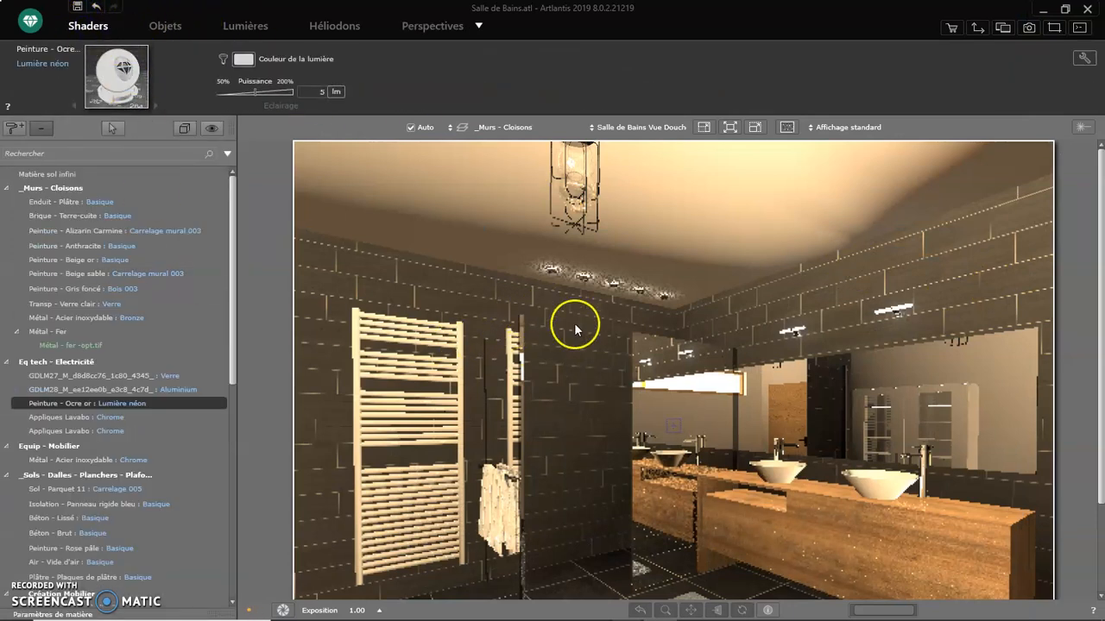
left_click(581, 486)
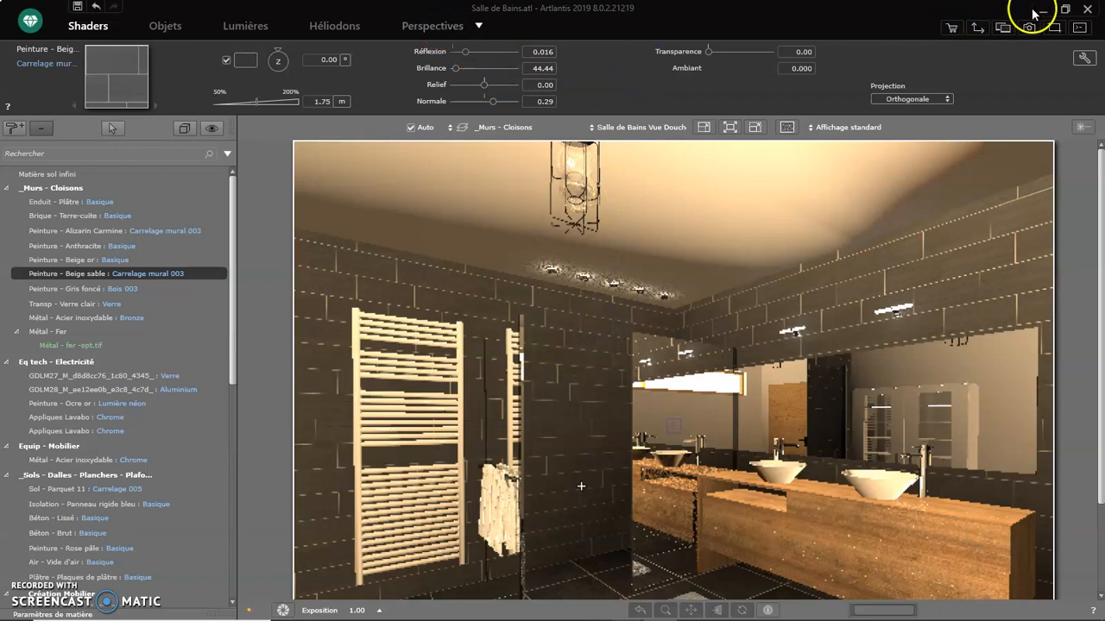
- Switch back to the SDB3-1.00exposition render in the Windows photo viewer to examine the wall tiles
mouse_move(721, 611)
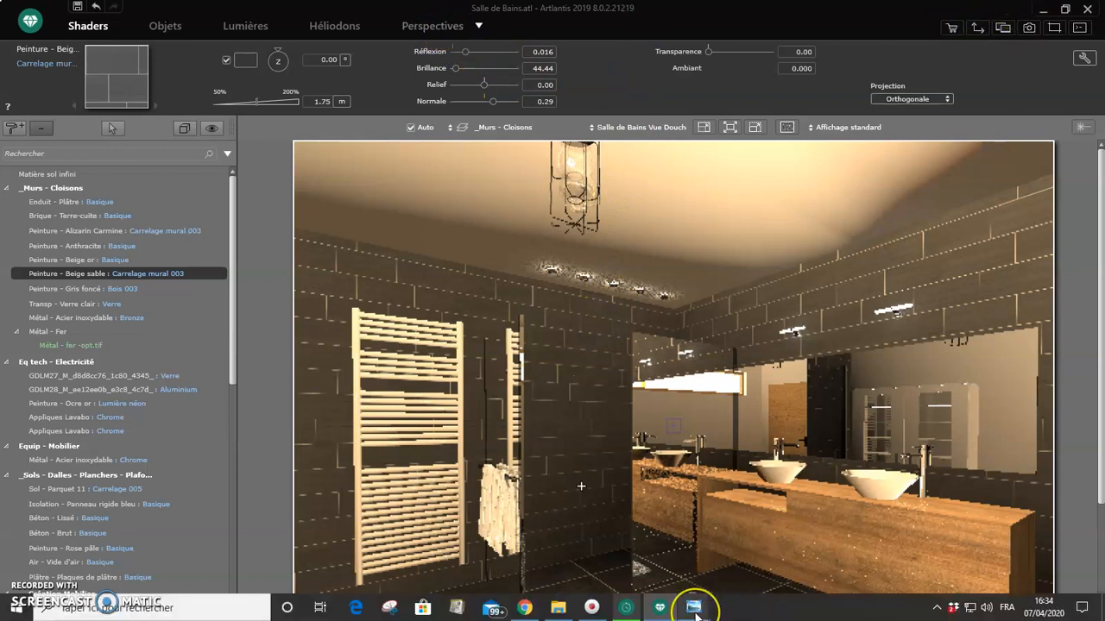
left_click(696, 611)
left_click(652, 544)
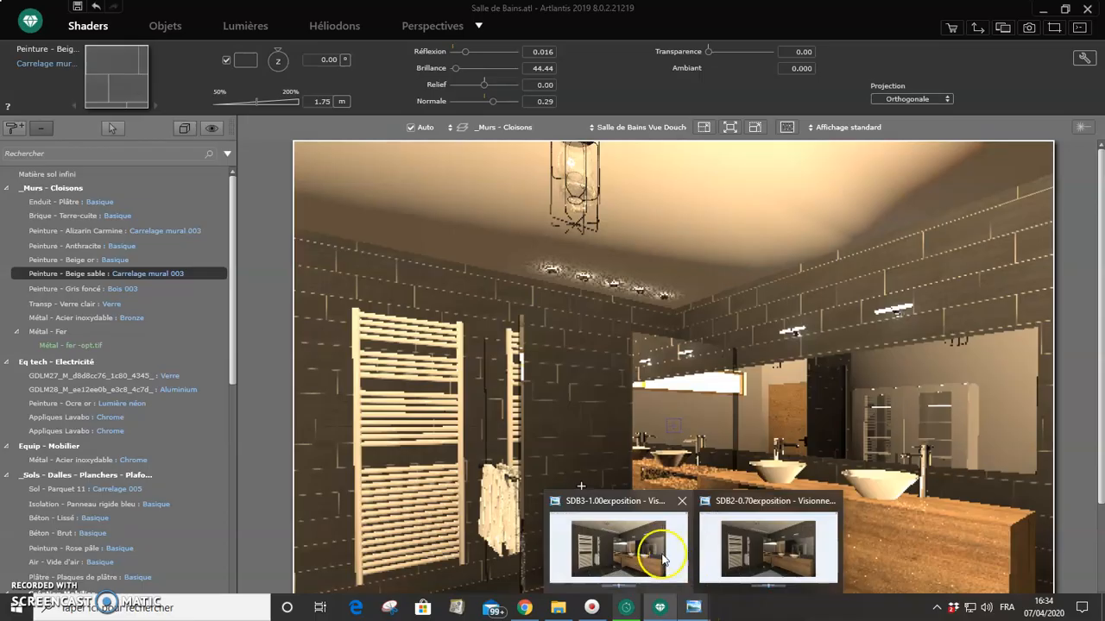